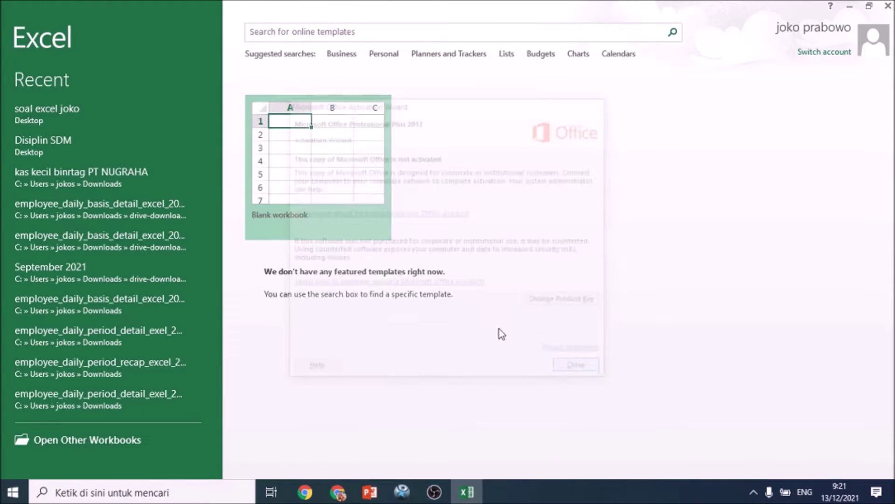
Dismiss the activation notice and create a new blank workbook, selecting cell B2.
{"action": "left_click", "coordinate": [577, 367]}
{"action": "left_click", "coordinate": [342, 167]}
{"action": "left_click", "coordinate": [87, 169]}
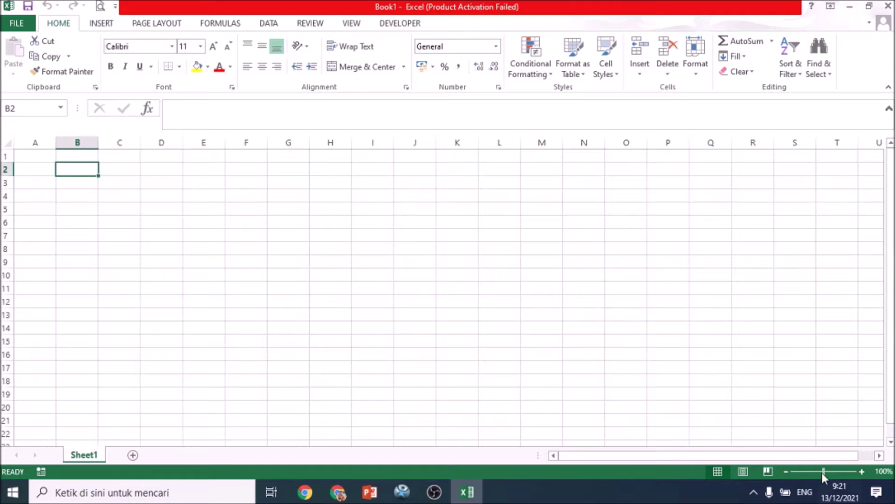
Zoom to 120% and enter the title '1. Meluruskan simbol / karakter di suatu SEL' in B2.
{"action": "left_click", "coordinate": [863, 471]}
{"action": "left_click", "coordinate": [863, 472]}
{"action": "type", "text": "1. "}
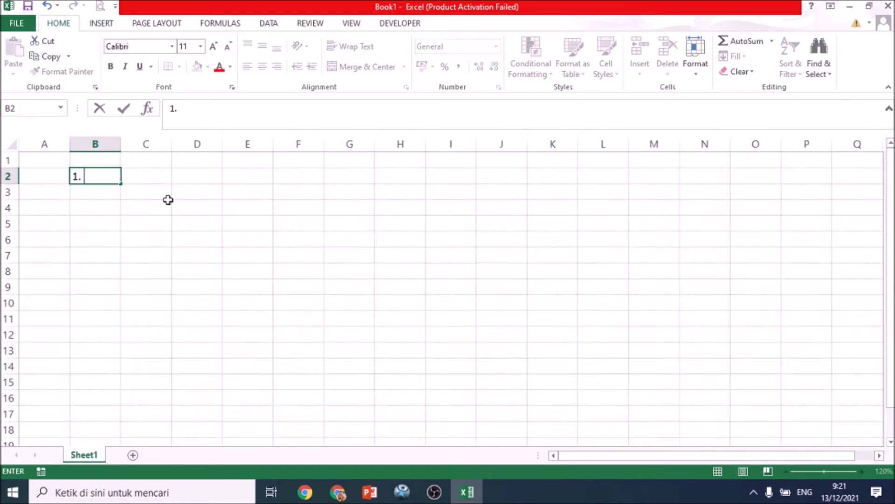
{"action": "type", "text": "Meluruskan simbol / karakter di suatu SEL"}
{"action": "left_click", "coordinate": [170, 241]}
Enter the headers No and Keterangan in B6 and C6.
{"action": "left_click", "coordinate": [98, 208]}
{"action": "left_click", "coordinate": [98, 241]}
{"action": "type", "text": "No"}
{"action": "key", "text": "Tab"}
{"action": "type", "text": "Keterangan"}
{"action": "left_click", "coordinate": [247, 303]}
List the labels Nama Anda, Tempat Lahir and Tanggal lahir in C7:C9.
{"action": "left_click", "coordinate": [109, 256]}
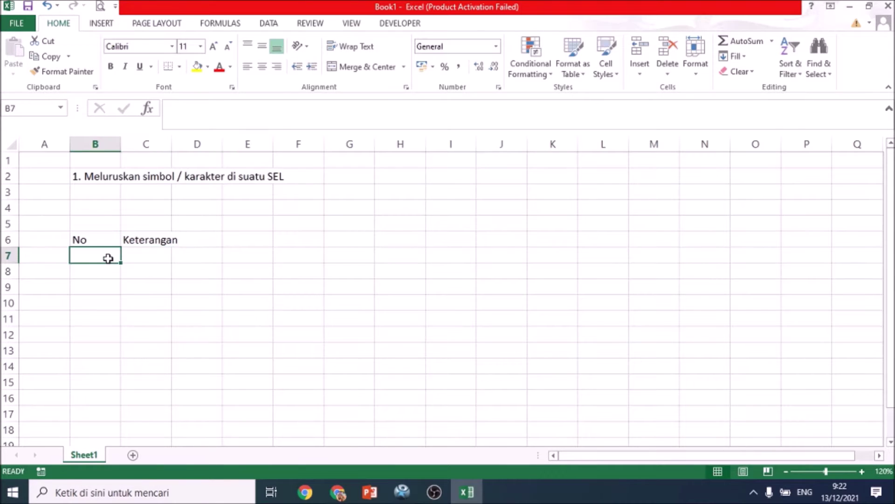
{"action": "left_click", "coordinate": [130, 260]}
{"action": "type", "text": "Nama Anda"}
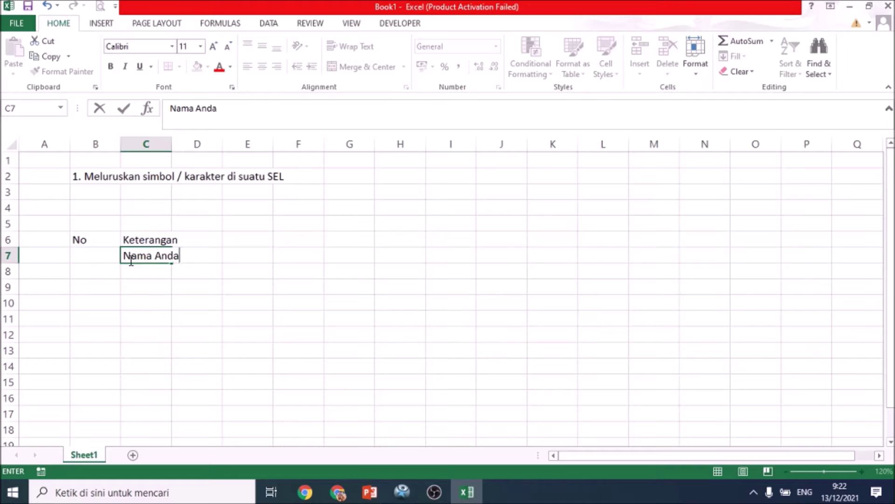
{"action": "key", "text": "Return"}
{"action": "type", "text": "Tempat Lahir"}
{"action": "key", "text": "Return"}
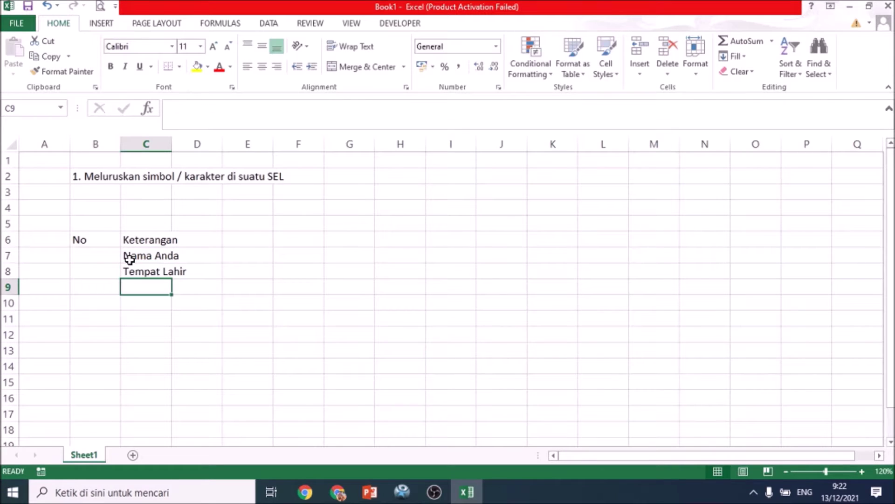
{"action": "type", "text": "Tanggal lahir"}
{"action": "key", "text": "Return"}
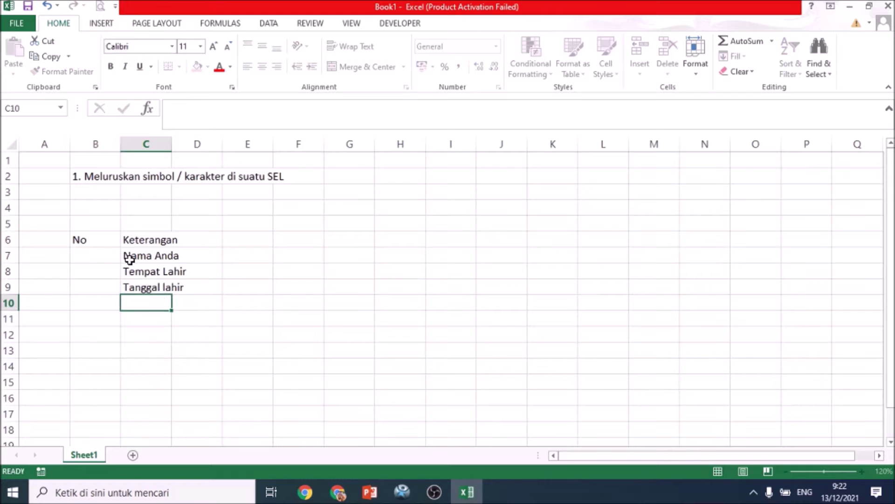
Add Domisili, No KTP, No Telp, Status Perkawinan and Pendidikan below, then autofit column C.
{"action": "type", "text": "Domisili"}
{"action": "key", "text": "Return"}
{"action": "type", "text": "No KTP"}
{"action": "key", "text": "Return"}
{"action": "type", "text": "No Telp"}
{"action": "key", "text": "Return"}
{"action": "type", "text": "StatusPerkawinan"}
{"action": "key", "text": "BackSpace"}
{"action": "key", "text": "BackSpace"}
{"action": "key", "text": "BackSpace"}
{"action": "type", "text": "nan"}
{"action": "key", "text": "Return"}
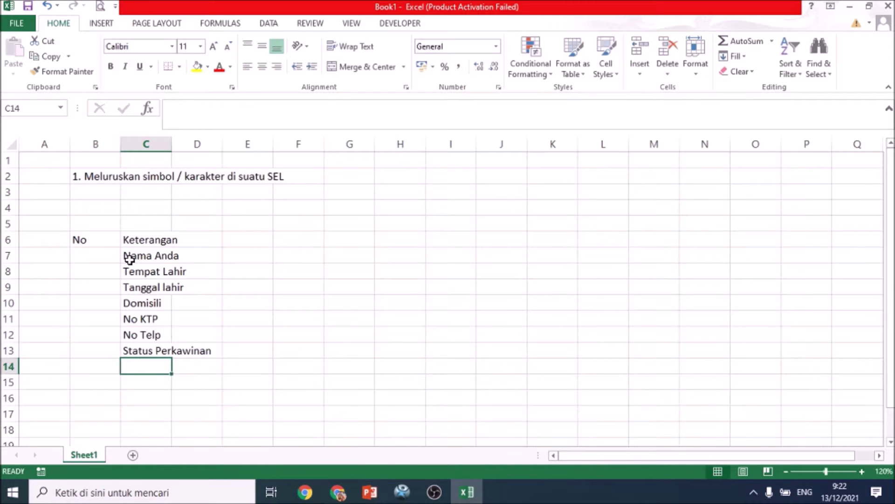
{"action": "type", "text": "Pendidikan"}
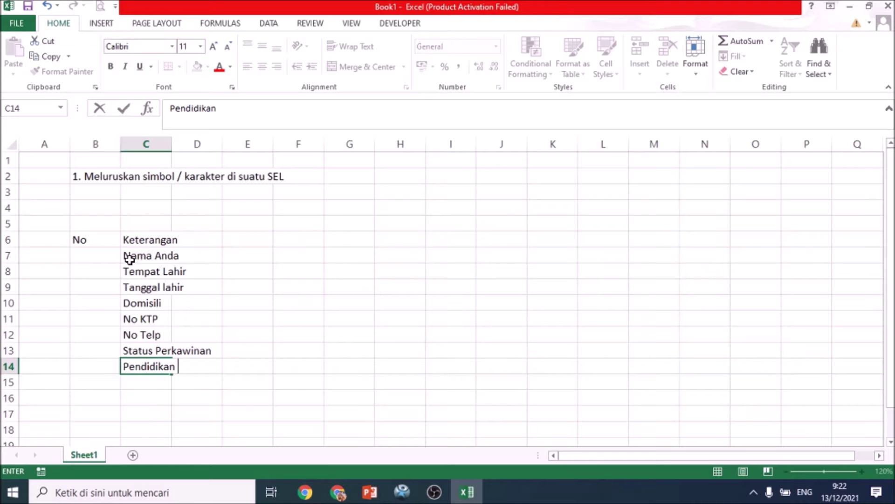
{"action": "left_click", "coordinate": [346, 378]}
{"action": "double_click", "coordinate": [171, 143]}
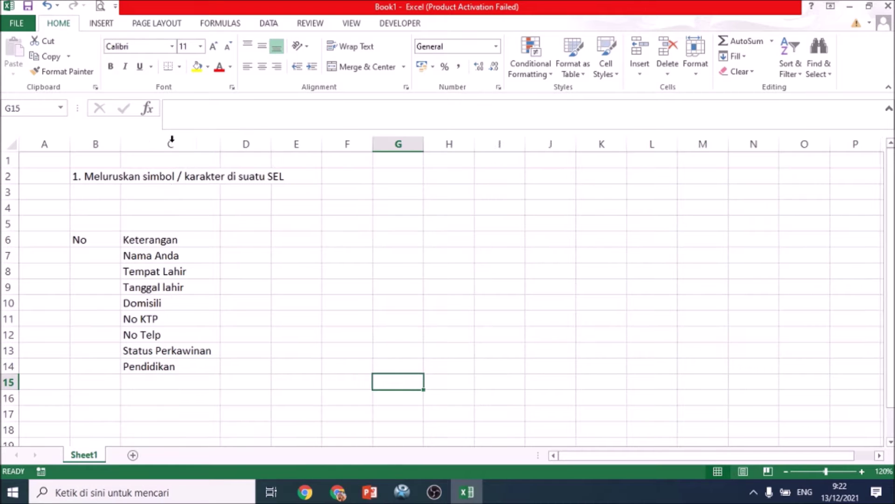
Number the items 1 to 8 in B7:B14 by filling down from 1 and 2.
{"action": "left_click", "coordinate": [268, 303]}
{"action": "left_click", "coordinate": [95, 254]}
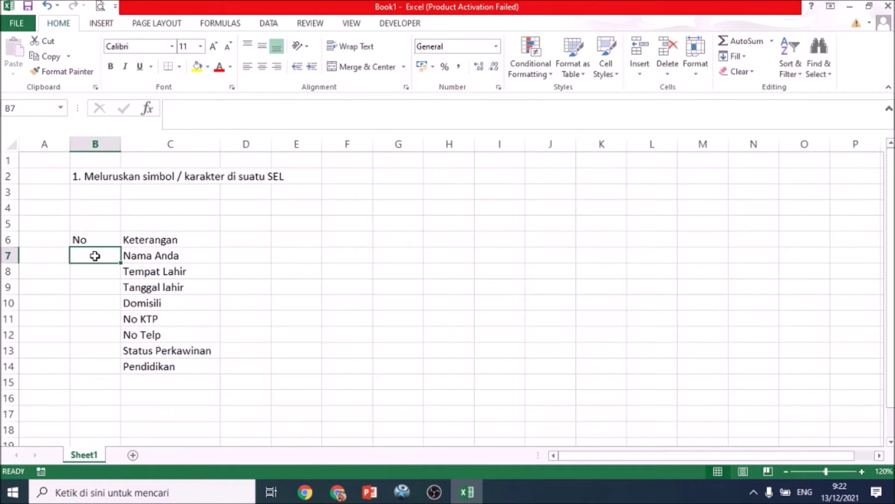
{"action": "type", "text": "1"}
{"action": "key", "text": "Return"}
{"action": "type", "text": "2"}
{"action": "left_click", "coordinate": [118, 302]}
{"action": "left_click_drag", "start_coordinate": [95, 258], "coordinate": [107, 273]}
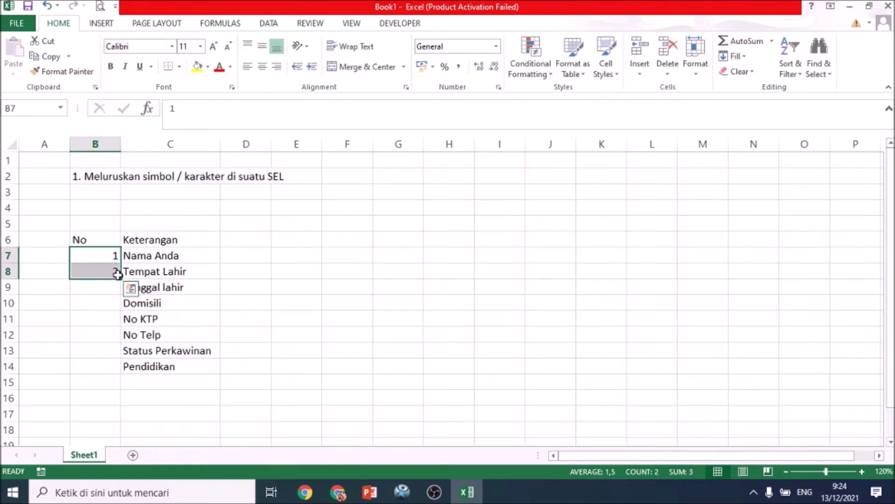
{"action": "double_click", "coordinate": [121, 279]}
{"action": "left_click", "coordinate": [398, 413]}
{"action": "left_click_drag", "start_coordinate": [194, 263], "coordinate": [211, 364]}
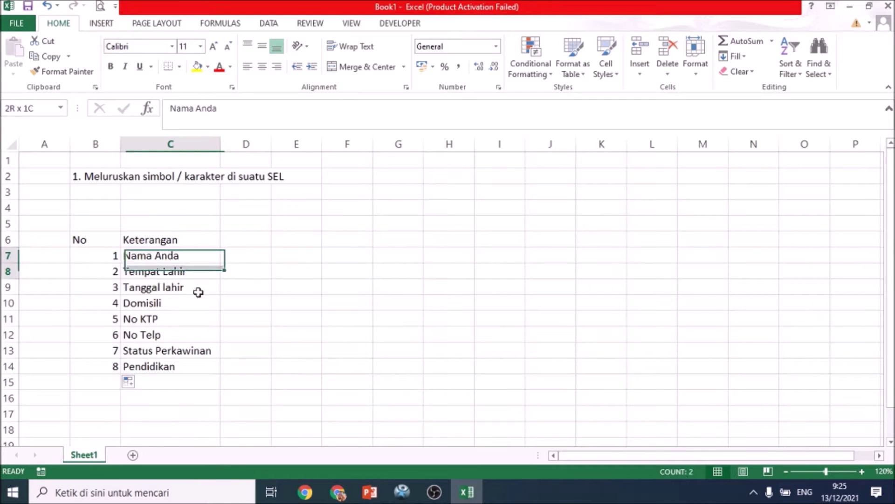
{"action": "right_click", "coordinate": [190, 267]}
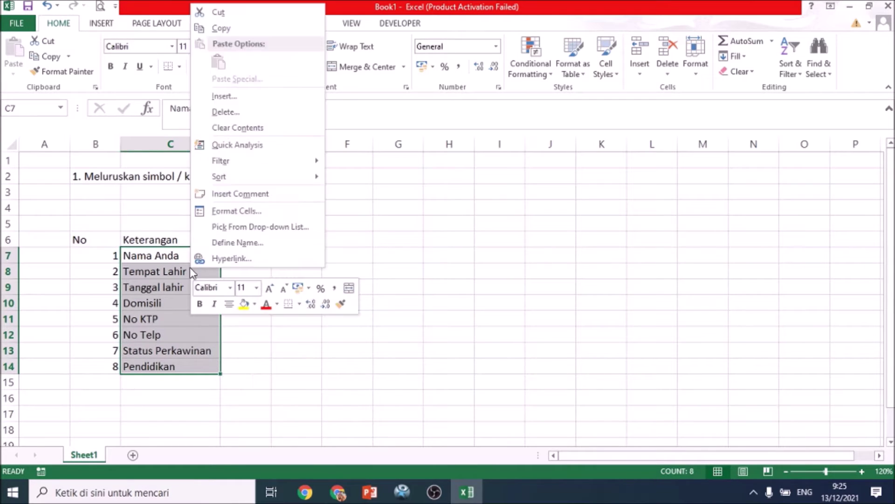
Apply the custom format @* : to C7:C14 so colons align right, then autofit column C.
{"action": "left_click", "coordinate": [252, 211]}
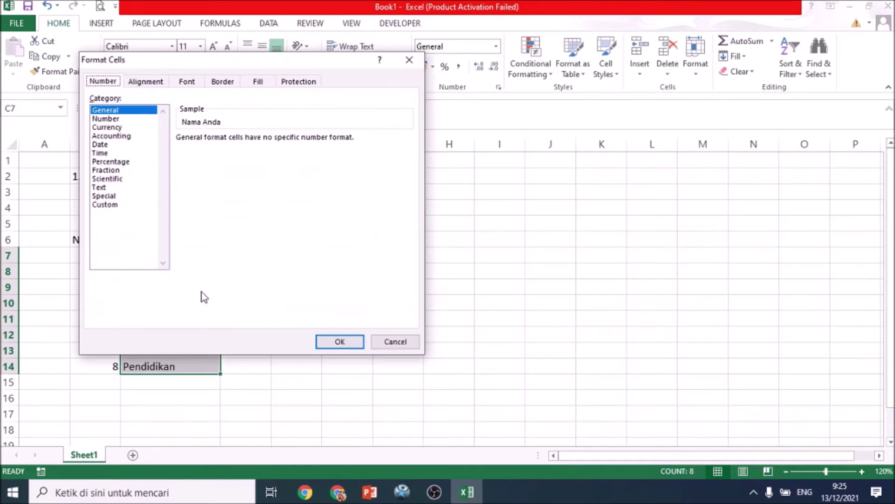
{"action": "left_click", "coordinate": [105, 205]}
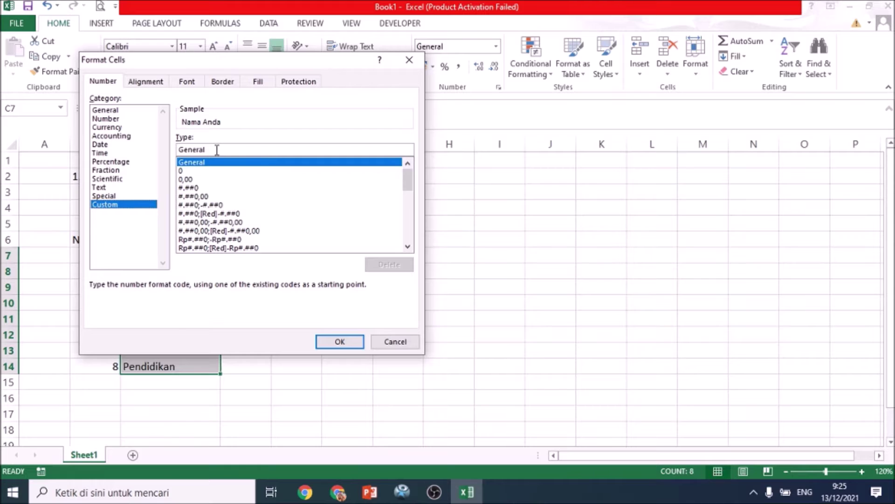
{"action": "double_click", "coordinate": [236, 148]}
{"action": "type", "text": "\""}
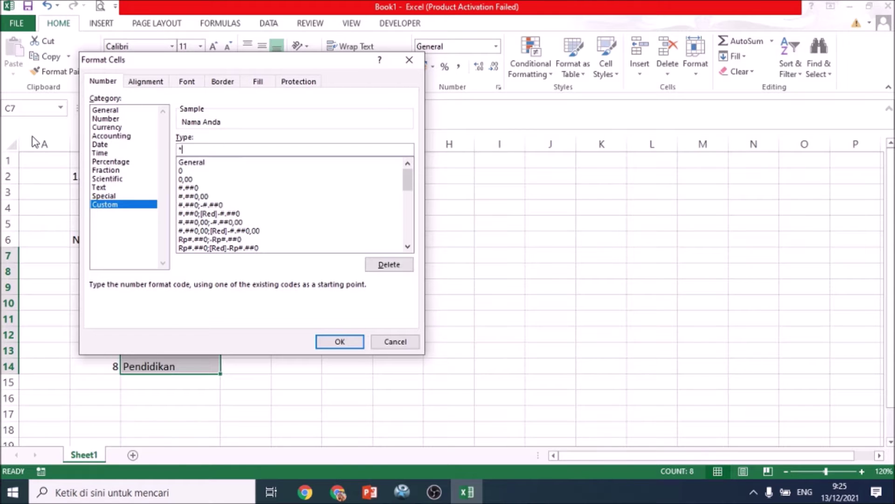
{"action": "key", "text": "BackSpace"}
{"action": "triple_click", "coordinate": [196, 148]}
{"action": "left_click", "coordinate": [340, 342]}
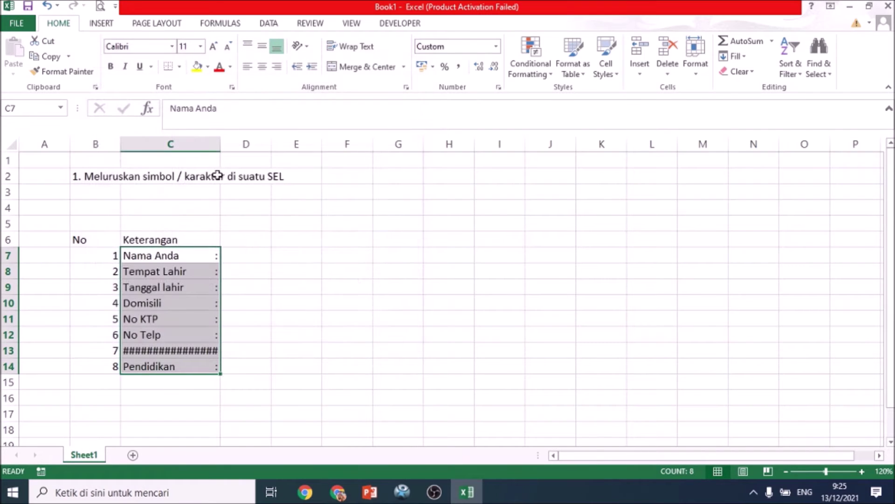
{"action": "double_click", "coordinate": [219, 147]}
Widen column C so the colons sit further to the right.
{"action": "left_click", "coordinate": [301, 397]}
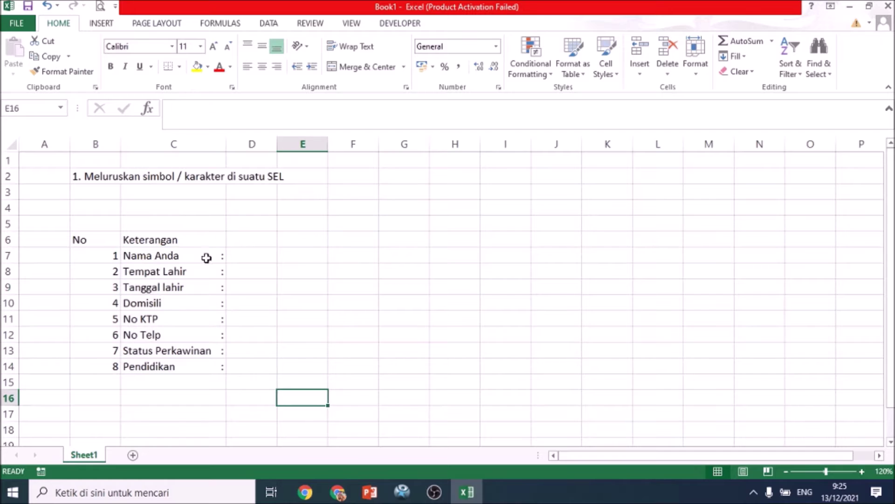
{"action": "left_click_drag", "start_coordinate": [227, 145], "coordinate": [267, 145]}
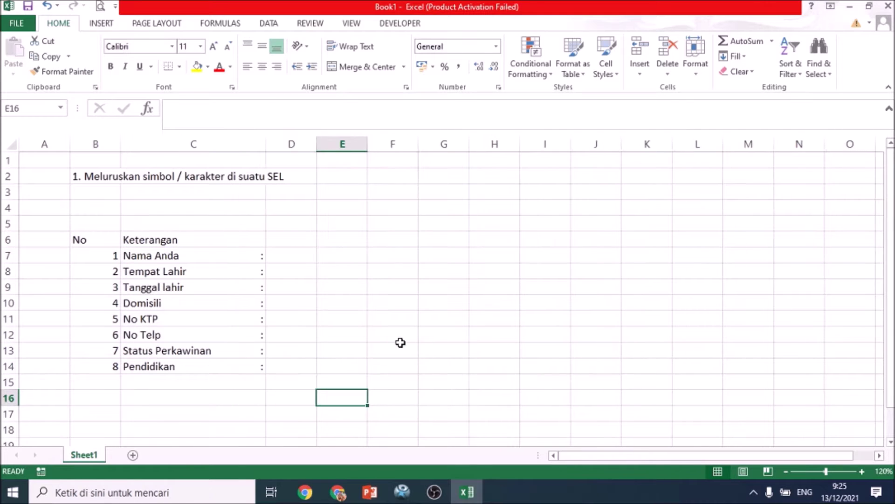
{"action": "left_click_drag", "start_coordinate": [392, 334], "coordinate": [392, 349]}
Make the No and Keterangan headers in B6:C6 centred and bold.
{"action": "left_click_drag", "start_coordinate": [95, 241], "coordinate": [244, 238]}
{"action": "left_click", "coordinate": [262, 66]}
{"action": "left_click", "coordinate": [342, 318]}
{"action": "left_click_drag", "start_coordinate": [90, 237], "coordinate": [219, 239]}
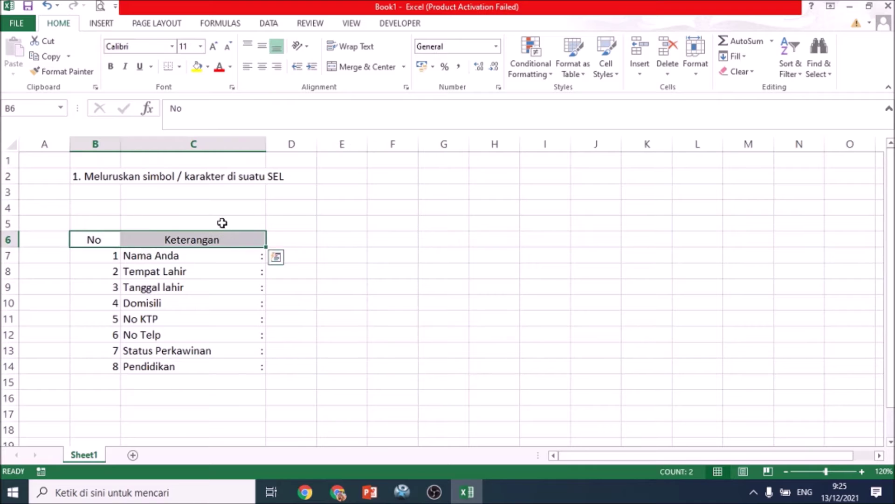
{"action": "left_click", "coordinate": [111, 66]}
Centre the numbers 1–8 in B7:B14.
{"action": "left_click_drag", "start_coordinate": [97, 248], "coordinate": [114, 241]}
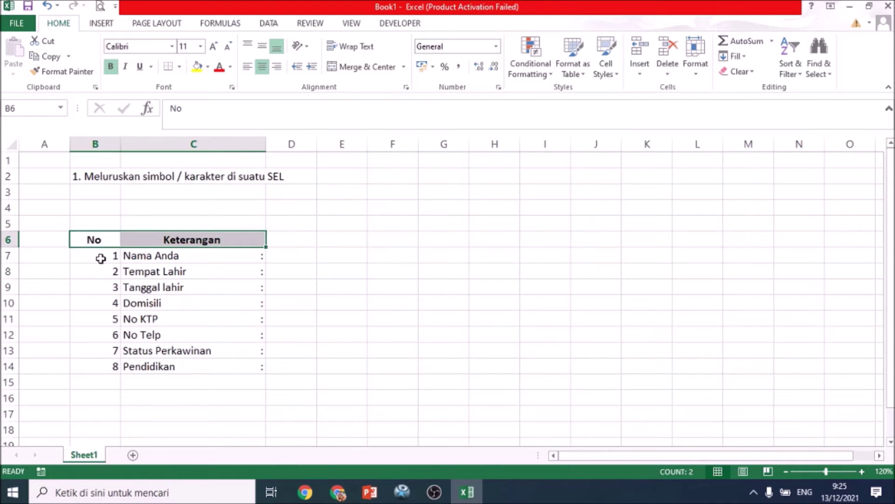
{"action": "left_click_drag", "start_coordinate": [100, 255], "coordinate": [110, 368]}
{"action": "left_click", "coordinate": [262, 68]}
{"action": "left_click", "coordinate": [362, 307]}
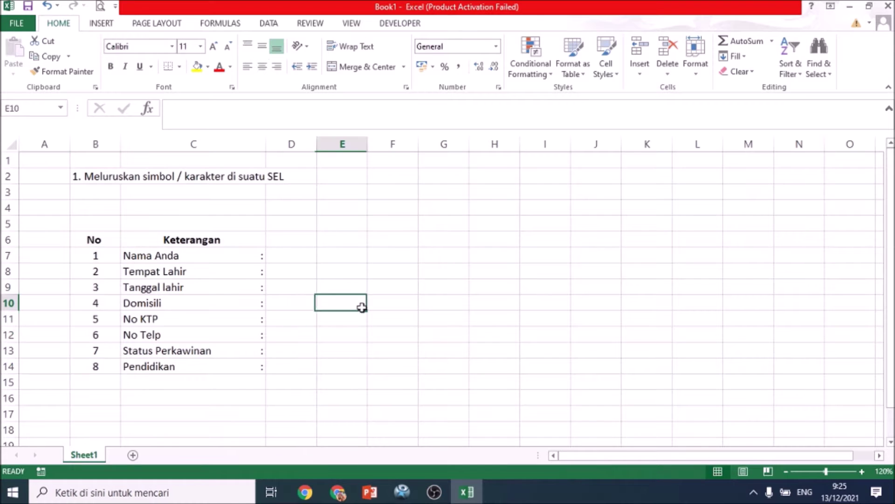
{"action": "left_click", "coordinate": [446, 348]}
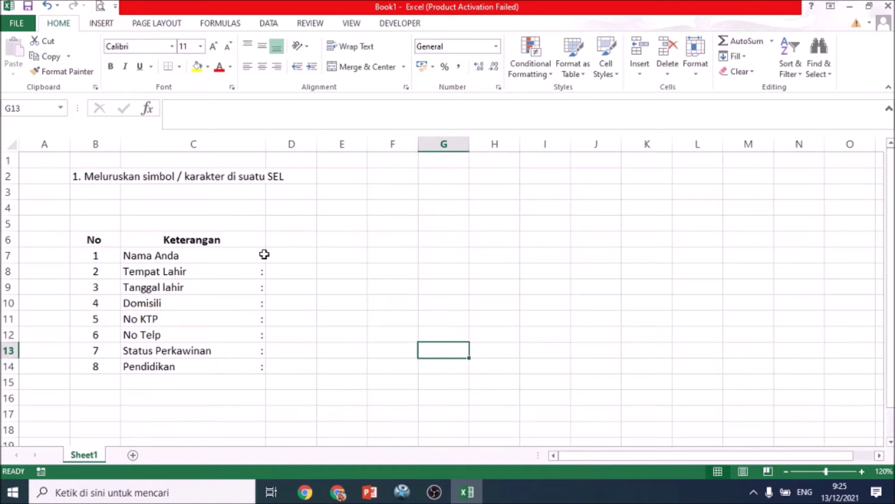
{"action": "left_click_drag", "start_coordinate": [265, 255], "coordinate": [254, 371]}
{"action": "left_click", "coordinate": [404, 384]}
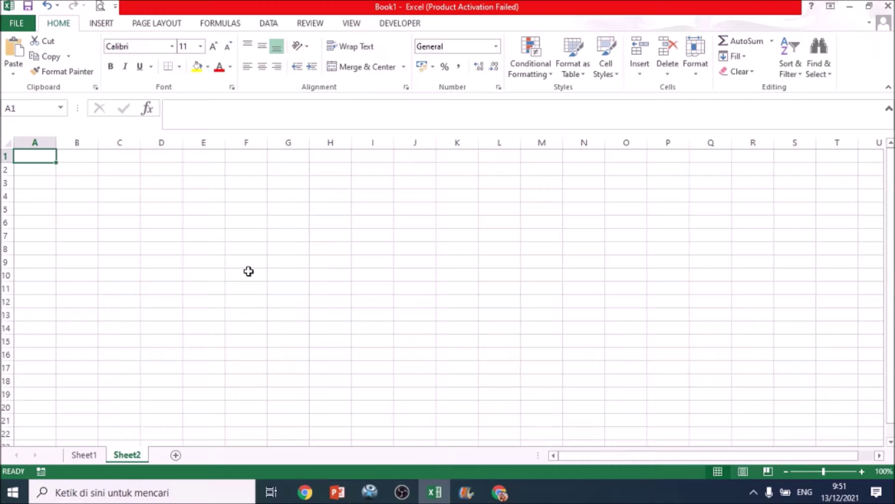
Go to the blank Sheet2 for the DATEDIF tip.
{"action": "left_click", "coordinate": [161, 247]}
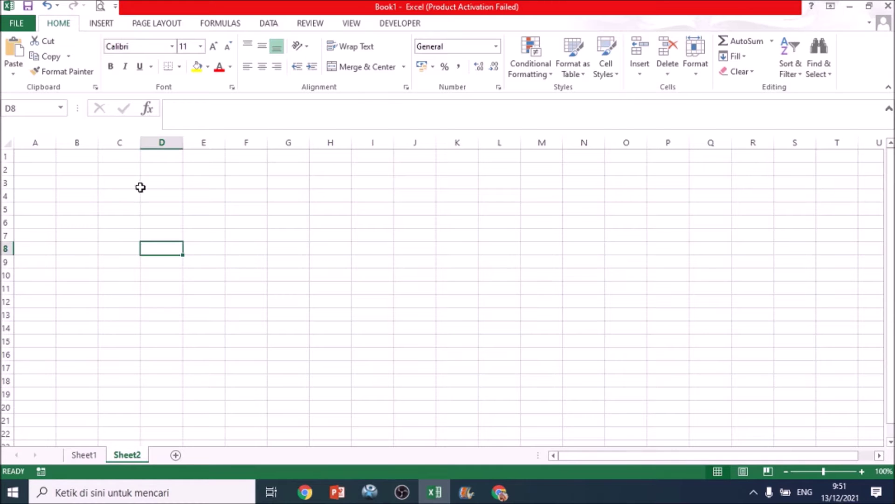
Enter the heading starting with '2' and zoom the sheet out to 130%.
{"action": "left_click", "coordinate": [118, 168]}
{"action": "type", "text": "2 Menghitung Usia / umur"}
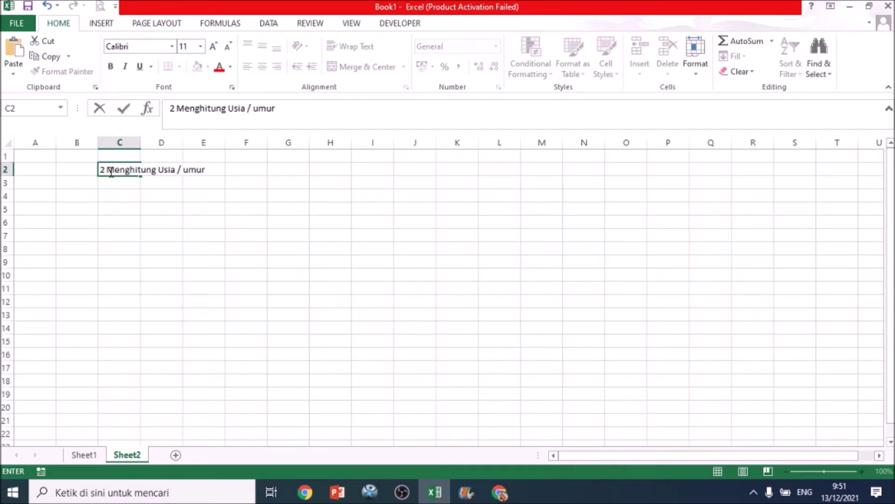
{"action": "key", "text": "Return"}
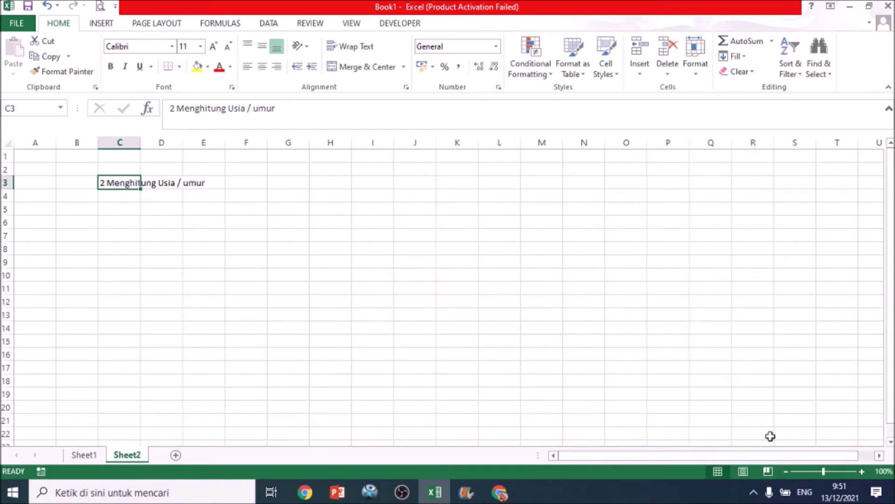
{"action": "left_click", "coordinate": [841, 469]}
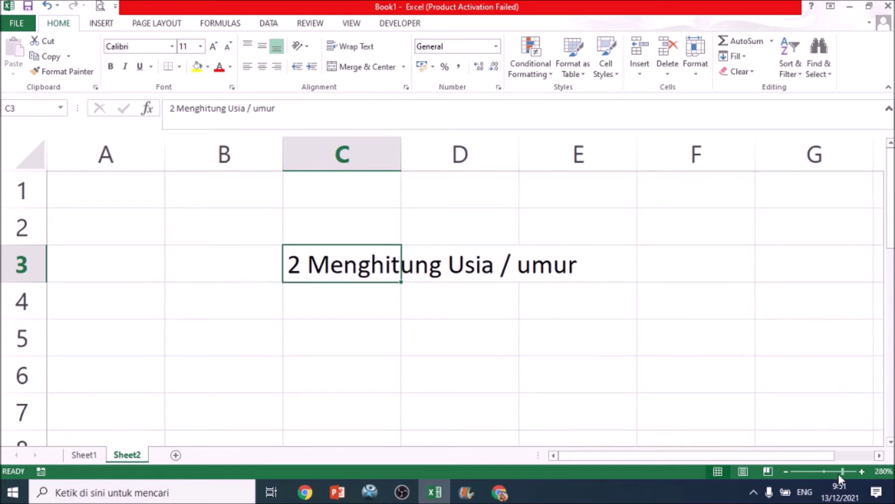
{"action": "left_click_drag", "start_coordinate": [840, 472], "coordinate": [826, 471]}
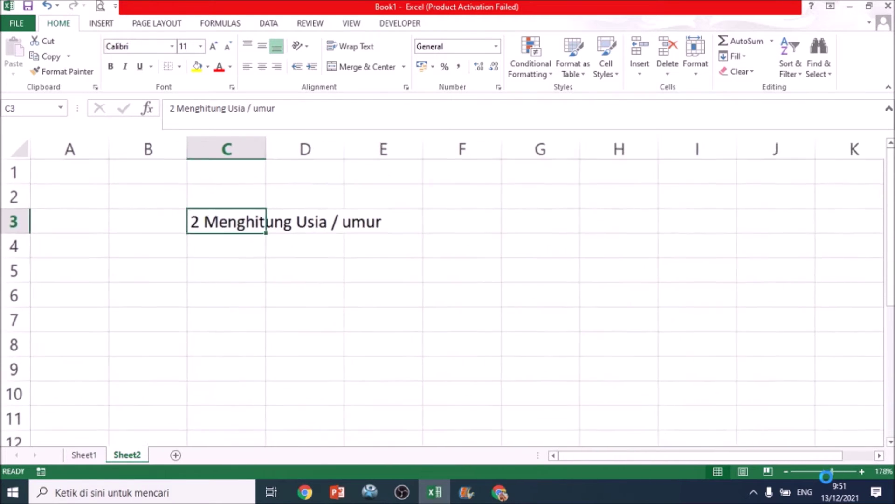
Insert a period after the 2 so the heading reads '2. Menghitung Usia / umur'.
{"action": "left_click", "coordinate": [212, 282]}
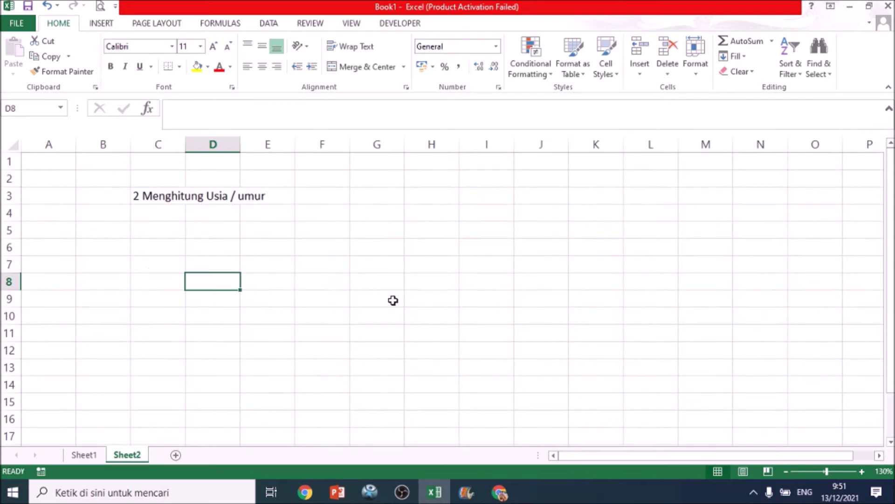
{"action": "left_click", "coordinate": [131, 256]}
{"action": "left_click", "coordinate": [140, 196]}
{"action": "left_click", "coordinate": [175, 108]}
{"action": "type", "text": "."}
{"action": "left_click", "coordinate": [200, 285]}
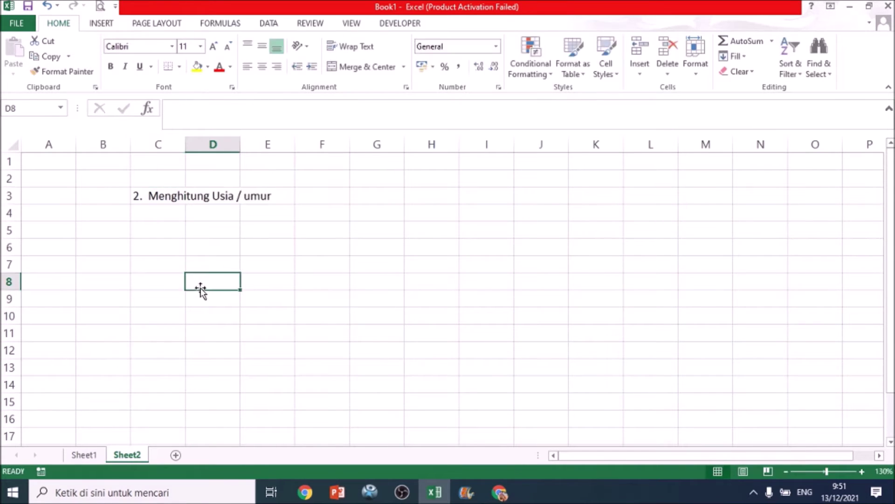
Enter headers No, Nama and Tanggal lahir in C6:E6, autofitting column E.
{"action": "left_click", "coordinate": [160, 248]}
{"action": "type", "text": "No"}
{"action": "key", "text": "Tab"}
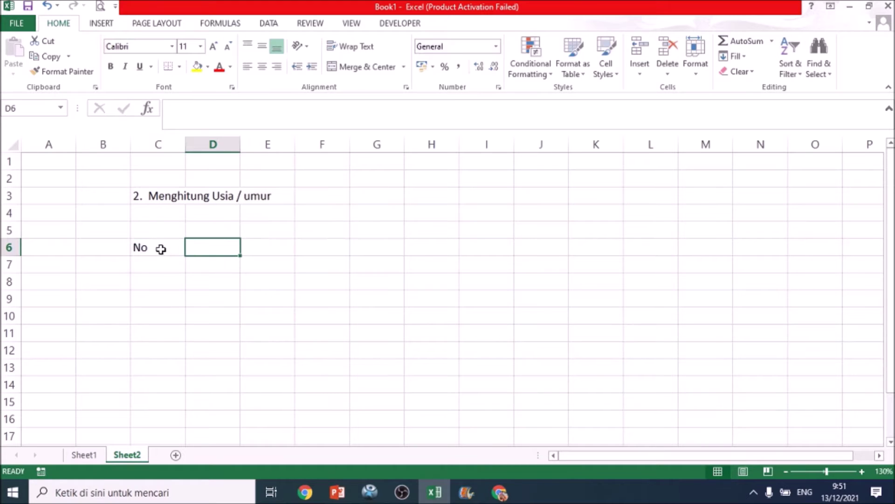
{"action": "type", "text": "nama"}
{"action": "key", "text": "Tab"}
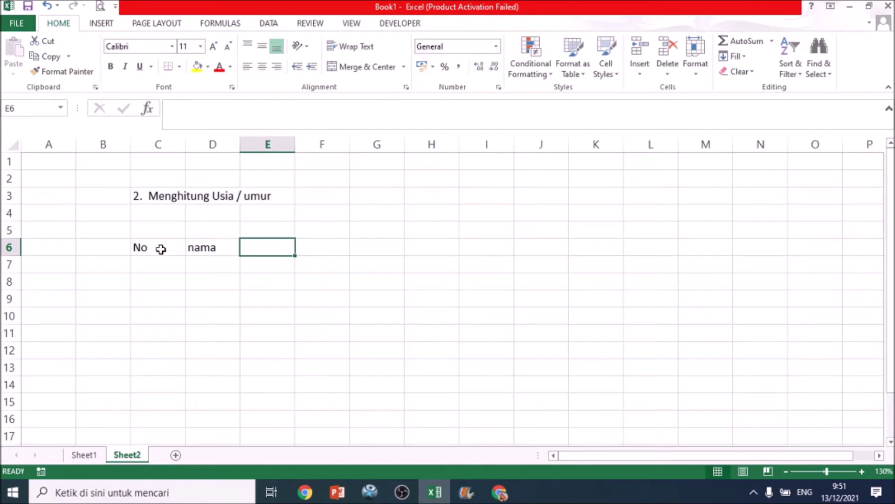
{"action": "type", "text": "Tanggal lahir"}
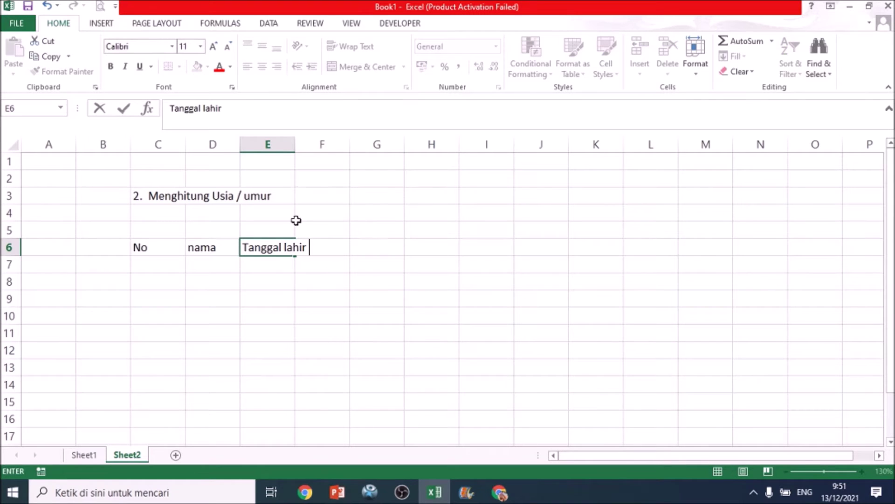
{"action": "left_click", "coordinate": [292, 145]}
{"action": "double_click", "coordinate": [295, 145]}
{"action": "left_click", "coordinate": [348, 257]}
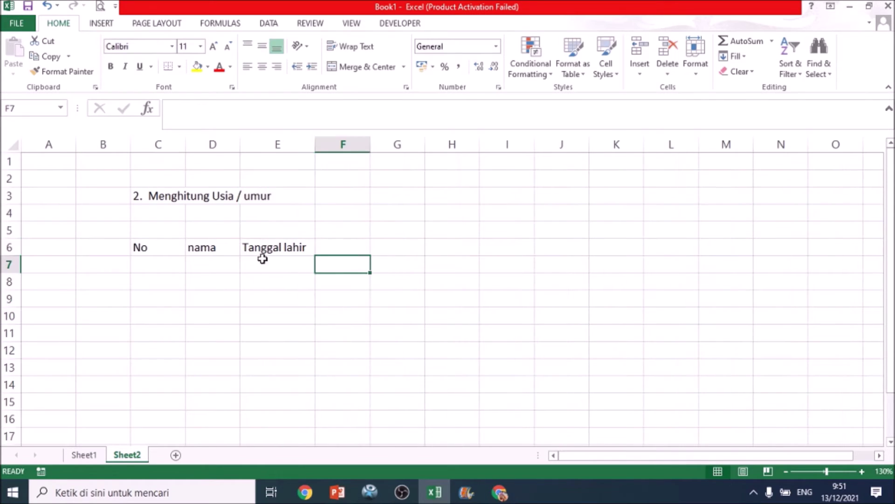
{"action": "left_click", "coordinate": [200, 247]}
{"action": "type", "text": "Nam"}
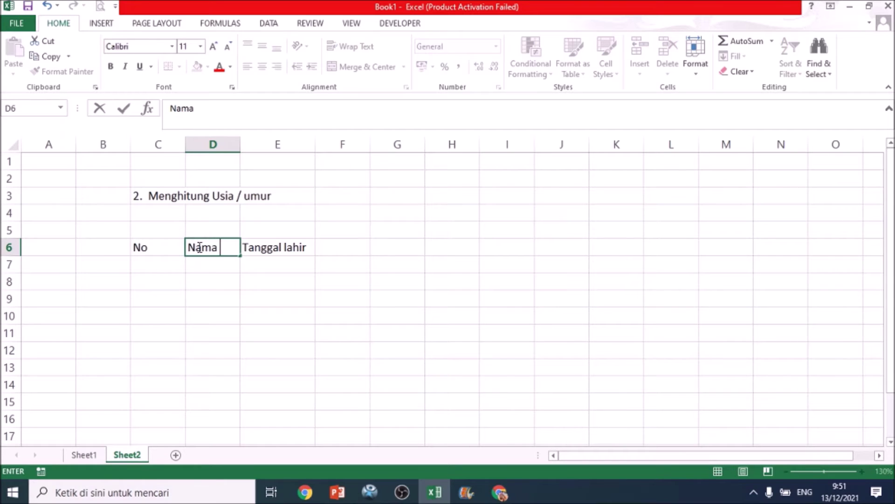
{"action": "left_click", "coordinate": [230, 310]}
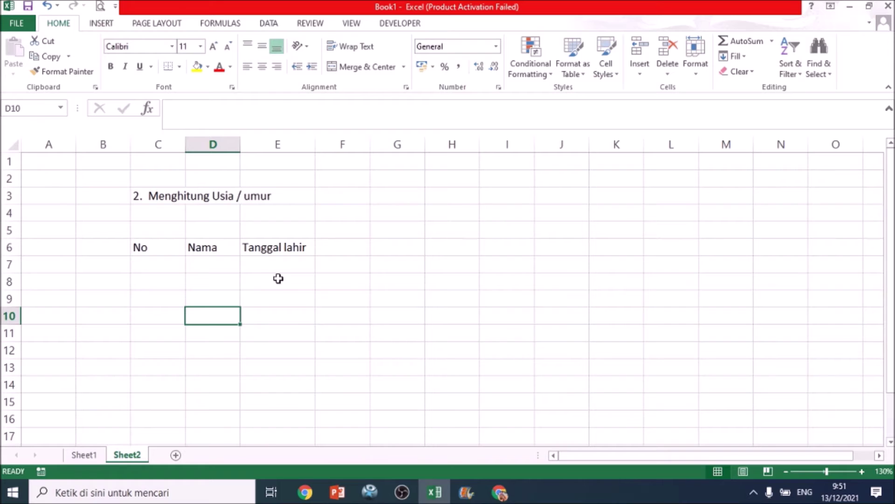
Move the headers down to row 8, label C6 'Tgl sekarang', and size column C to fit.
{"action": "mouse_move", "coordinate": [140, 248]}
{"action": "left_mouse_down"}
{"action": "mouse_move", "coordinate": [260, 248]}
{"action": "mouse_move", "coordinate": [226, 281]}
{"action": "left_mouse_up"}
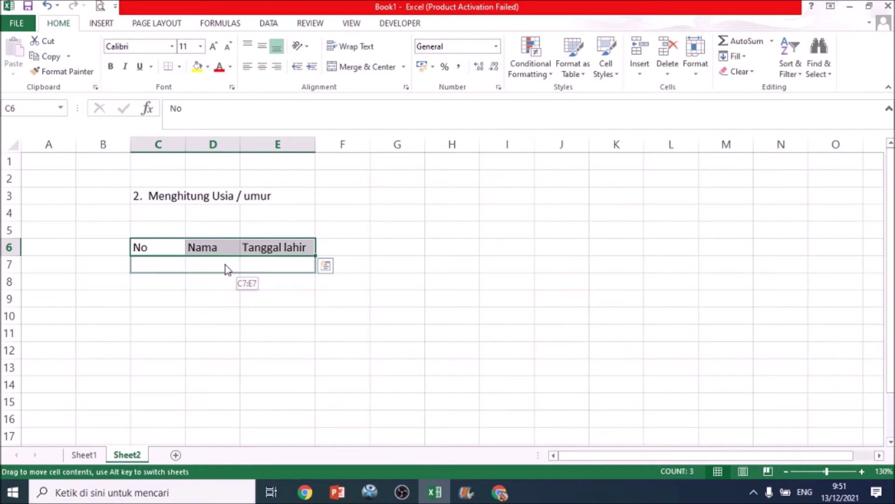
{"action": "left_click", "coordinate": [163, 242]}
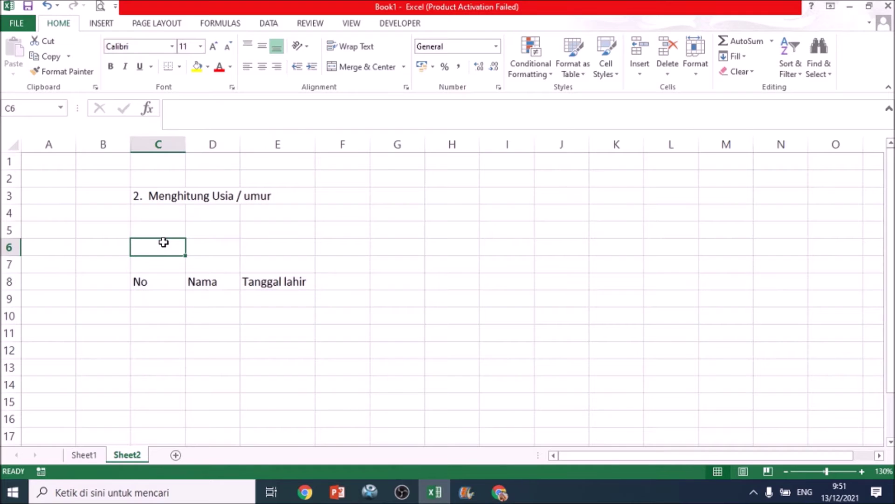
{"action": "type", "text": "Tgl sekarang"}
{"action": "left_click", "coordinate": [210, 233]}
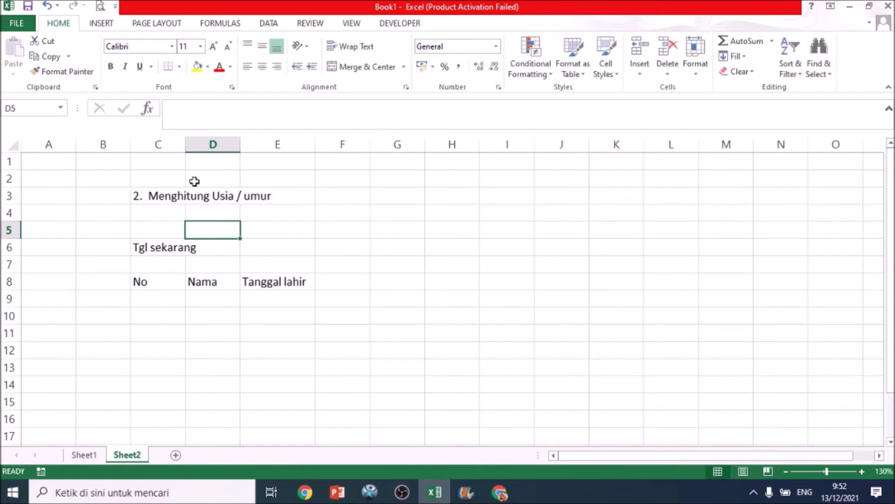
{"action": "double_click", "coordinate": [184, 145]}
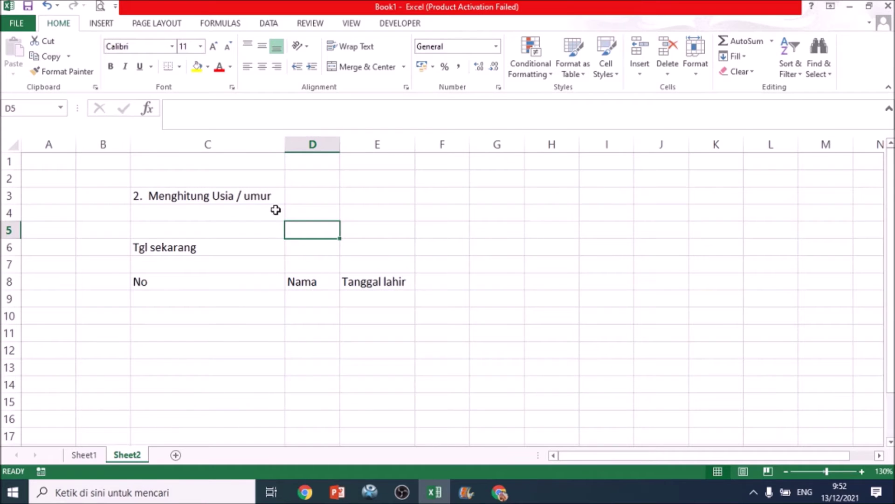
{"action": "left_click", "coordinate": [302, 249]}
{"action": "left_click_drag", "start_coordinate": [285, 144], "coordinate": [189, 188]}
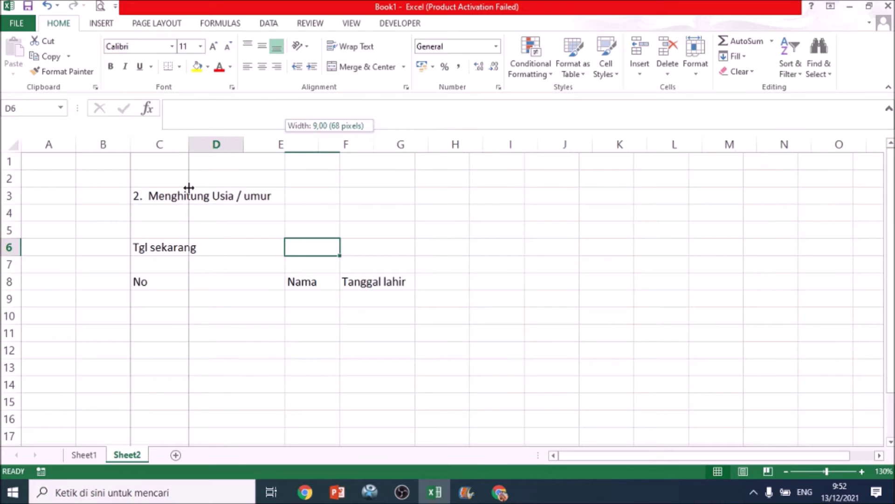
{"action": "left_click", "coordinate": [178, 253]}
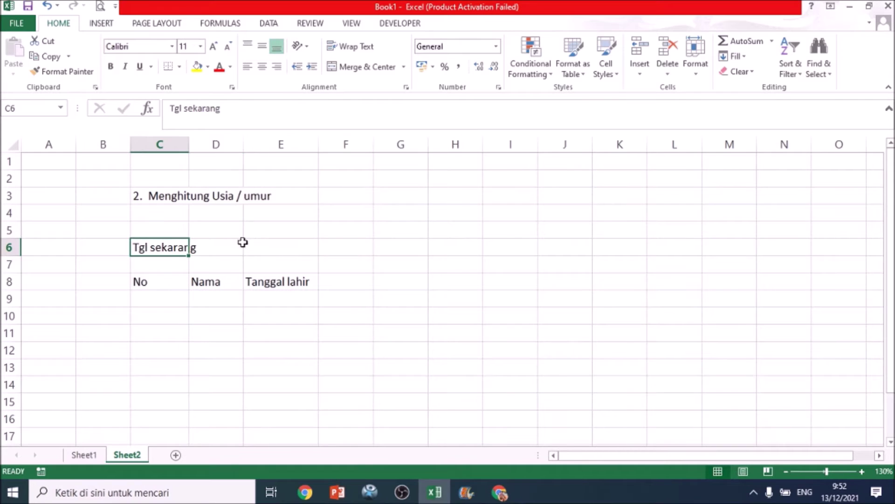
{"action": "left_click_drag", "start_coordinate": [190, 148], "coordinate": [202, 148]}
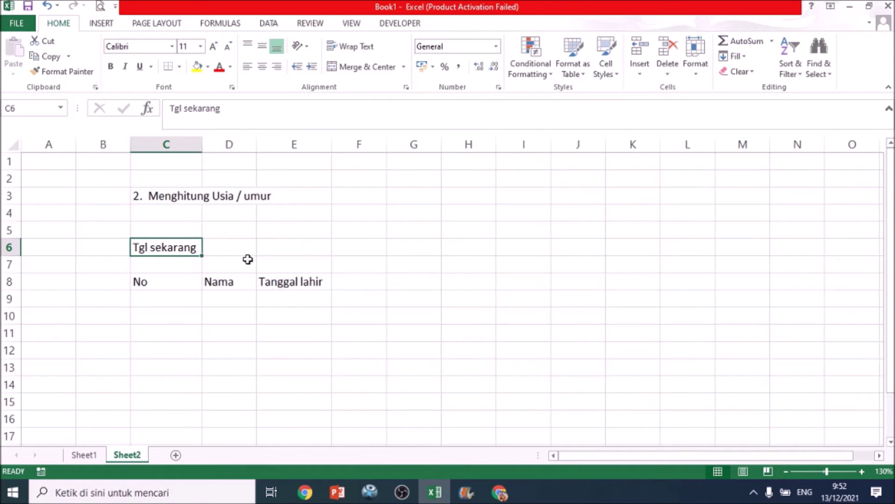
Put =TODAY() (13/12/2021) in D6 and shade C6:D6 yellow.
{"action": "left_click", "coordinate": [247, 247]}
{"action": "type", "text": "=tod"}
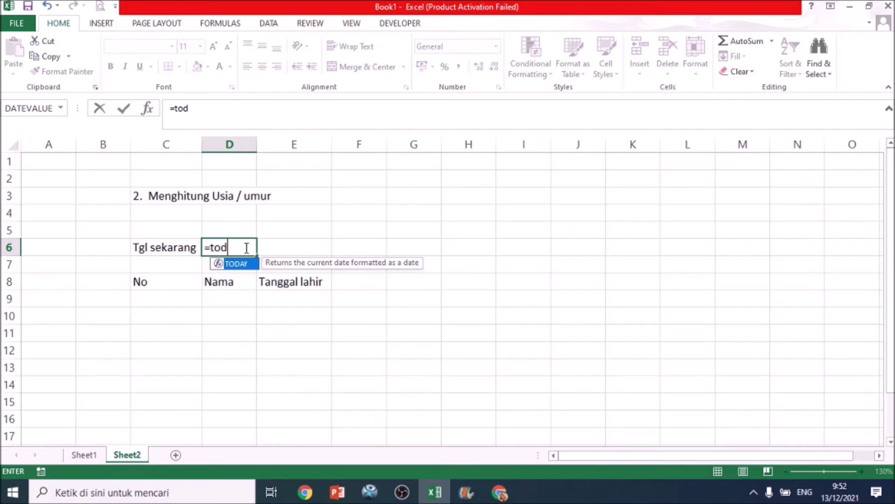
{"action": "type", "text": "ay()"}
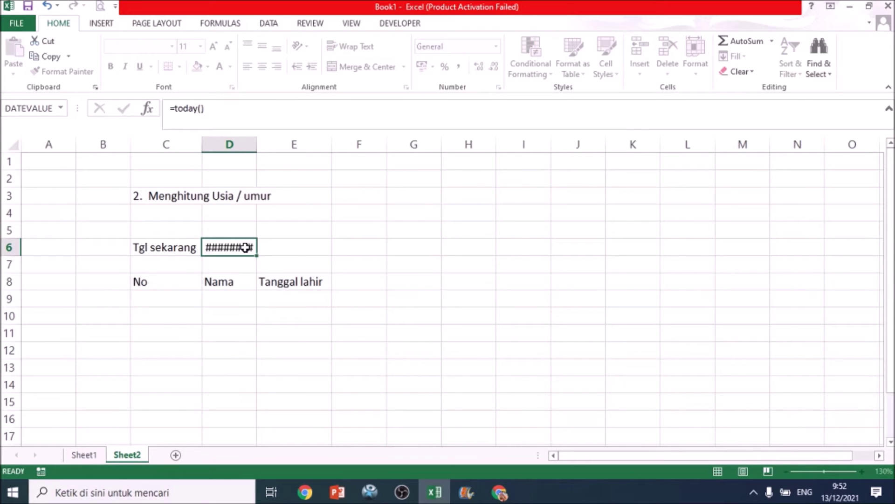
{"action": "key", "text": "Return"}
{"action": "left_click_drag", "start_coordinate": [167, 248], "coordinate": [237, 247]}
{"action": "left_click", "coordinate": [201, 67]}
{"action": "left_click", "coordinate": [348, 226]}
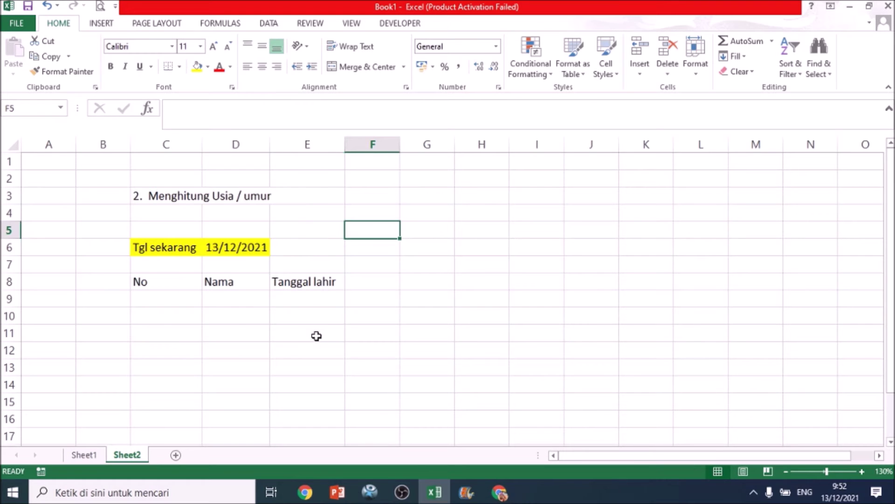
{"action": "left_click", "coordinate": [171, 284]}
{"action": "left_click_drag", "start_coordinate": [171, 283], "coordinate": [289, 283]}
{"action": "left_click", "coordinate": [172, 299]}
Number the first row 1 and enter the names joko, bowo, anto, sanusi and iwan in D9:D13.
{"action": "type", "text": "1"}
{"action": "left_click", "coordinate": [244, 300]}
{"action": "type", "text": "joko"}
{"action": "key", "text": "Return"}
{"action": "type", "text": "bowo"}
{"action": "key", "text": "Return"}
{"action": "type", "text": "anto"}
{"action": "key", "text": "Return"}
{"action": "type", "text": "sanusi"}
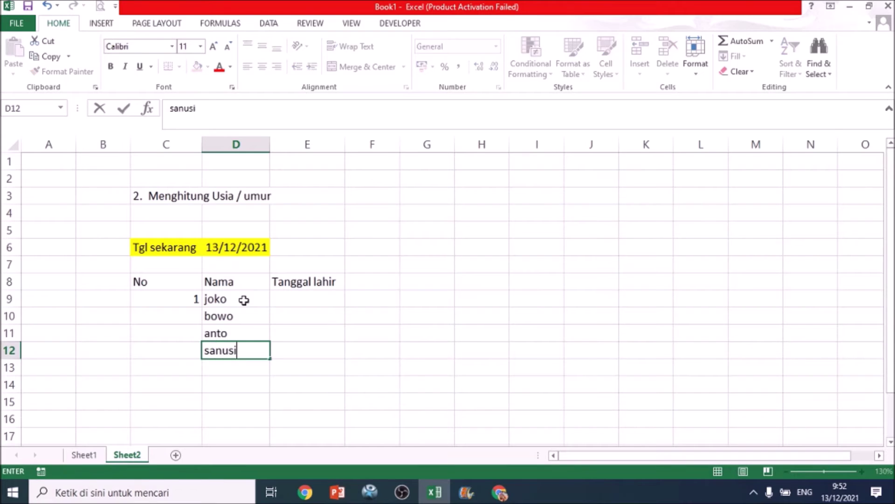
{"action": "key", "text": "Return"}
{"action": "type", "text": "iwan"}
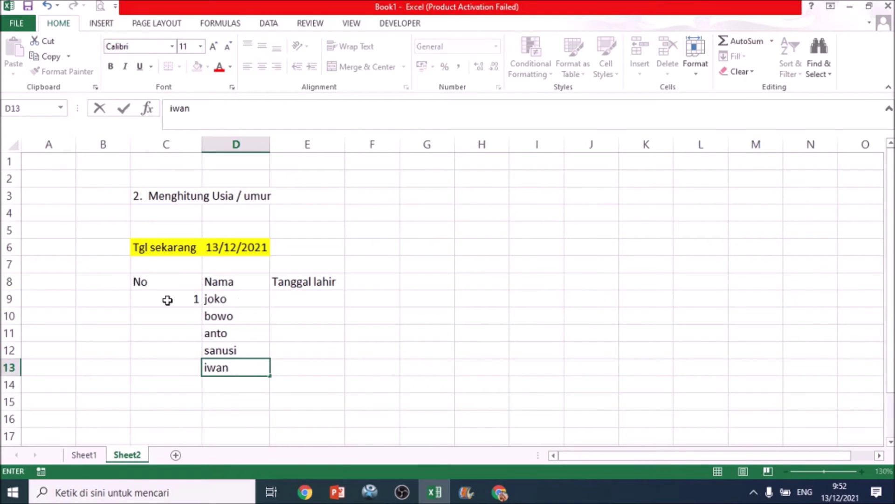
Type 2 in C10 and continue the numbering series down to 5 in row 13.
{"action": "left_click", "coordinate": [168, 300]}
{"action": "left_click", "coordinate": [174, 316]}
{"action": "type", "text": "2"}
{"action": "left_click", "coordinate": [177, 342]}
{"action": "left_click_drag", "start_coordinate": [183, 301], "coordinate": [184, 316]}
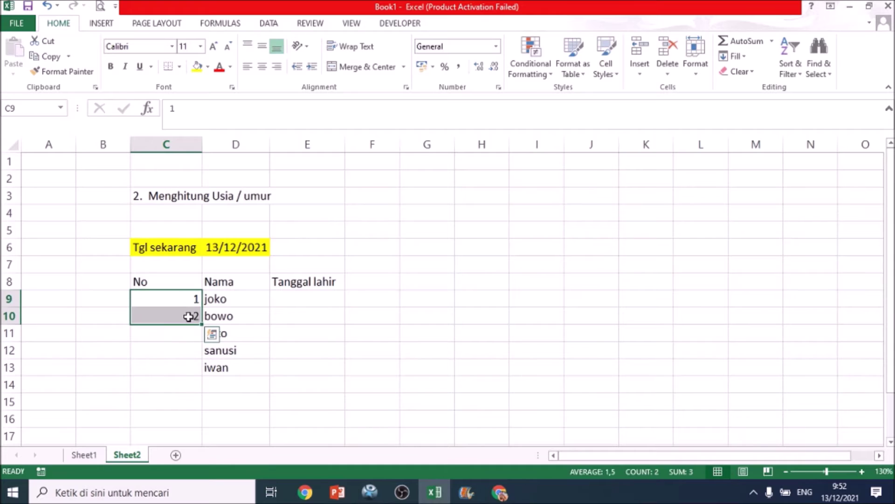
{"action": "double_click", "coordinate": [202, 324]}
{"action": "left_click", "coordinate": [285, 346]}
Enter the birth dates in E9:E13, starting 14-01-1976, 12/12/1980 and 10/09/2000.
{"action": "left_click", "coordinate": [302, 301]}
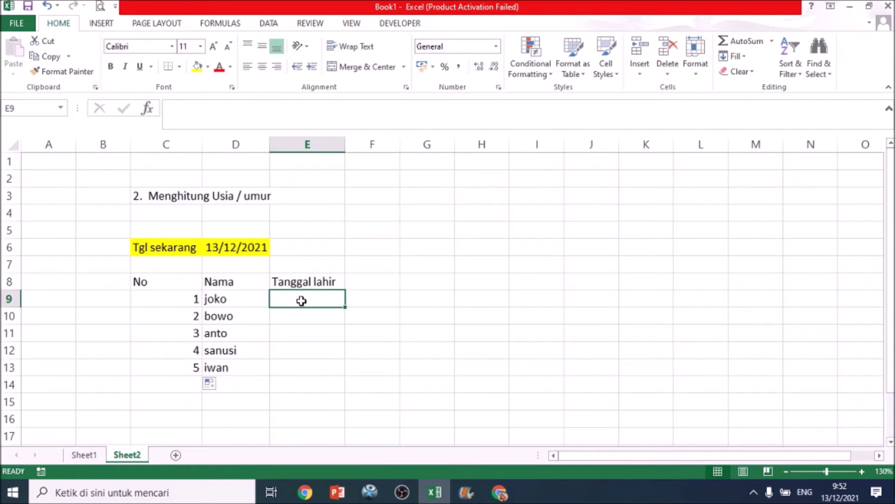
{"action": "type", "text": "14-01-1976"}
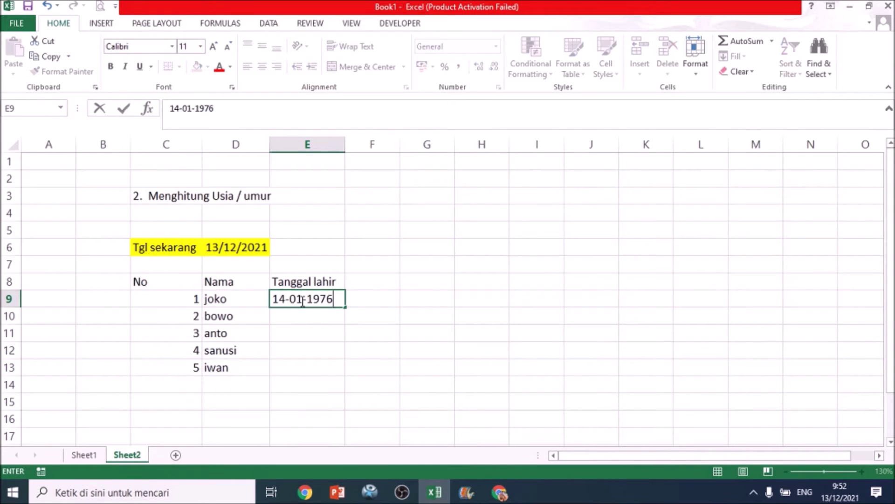
{"action": "key", "text": "Return"}
{"action": "type", "text": "12-12-1980"}
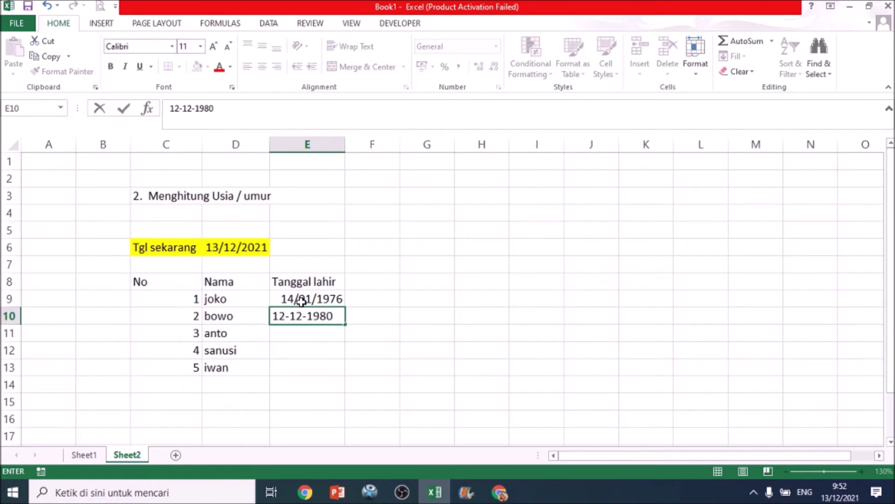
{"action": "left_click", "coordinate": [302, 336]}
{"action": "type", "text": "10-09-20-"}
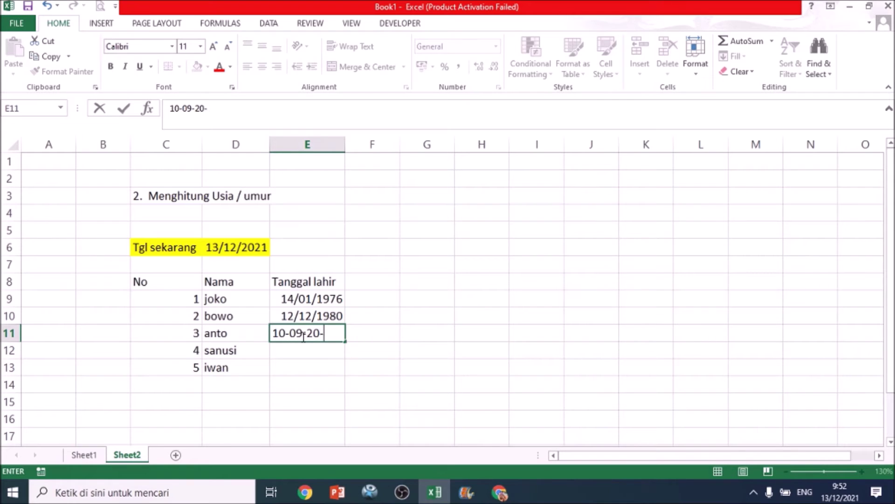
{"action": "key", "text": "BackSpace"}
{"action": "type", "text": "000"}
{"action": "left_click", "coordinate": [304, 352]}
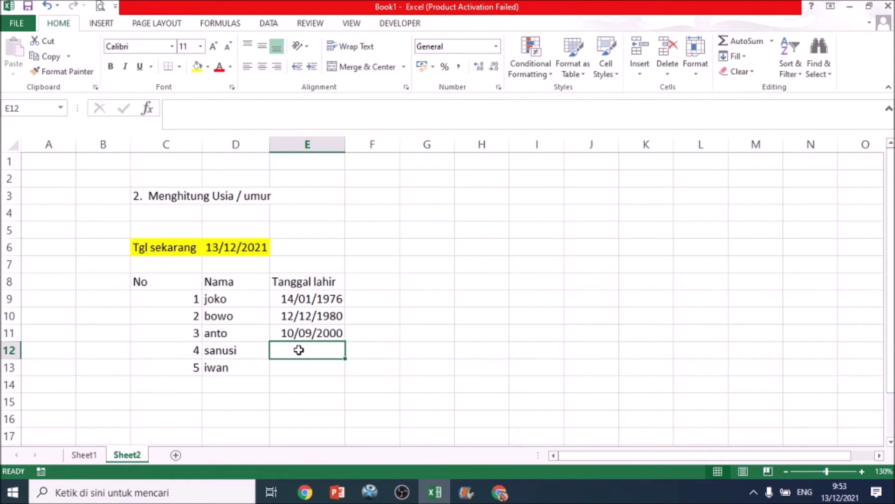
{"action": "type", "text": "07/08/1989"}
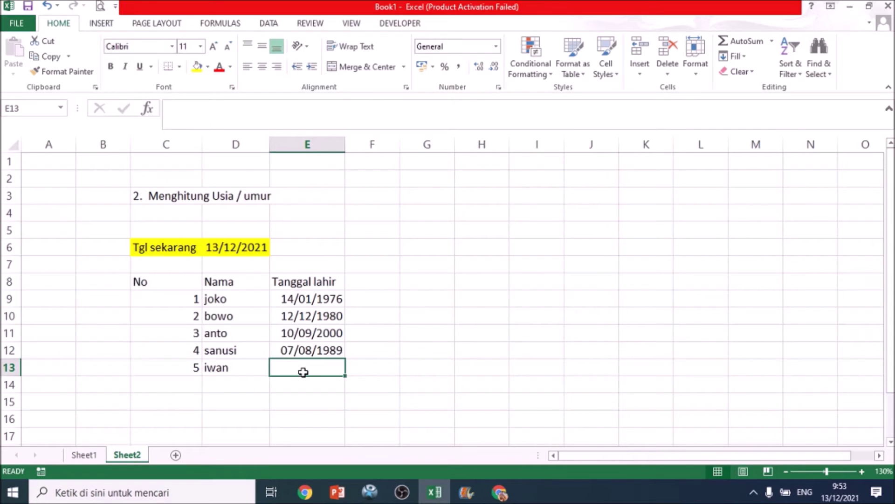
{"action": "type", "text": "03-12-20"}
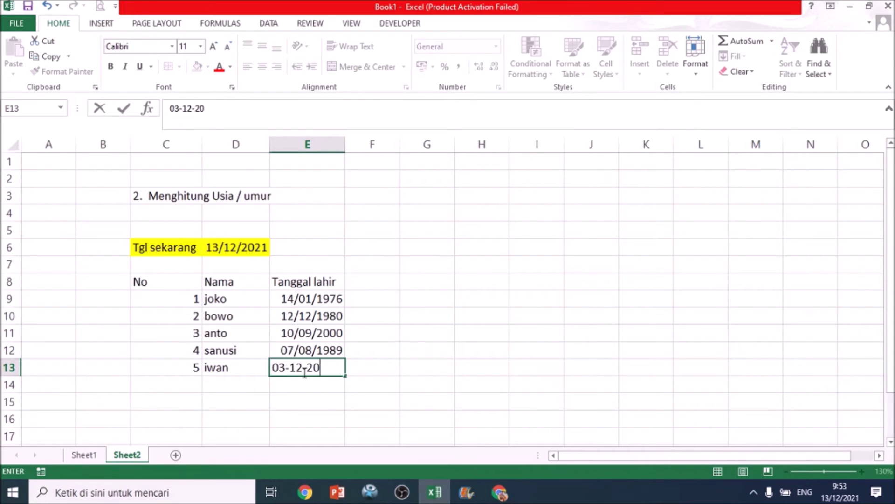
{"action": "left_click", "coordinate": [378, 402]}
Format the birth dates E9:E13 as Short Date and narrow column C to fit the numbers.
{"action": "left_click_drag", "start_coordinate": [308, 299], "coordinate": [314, 368]}
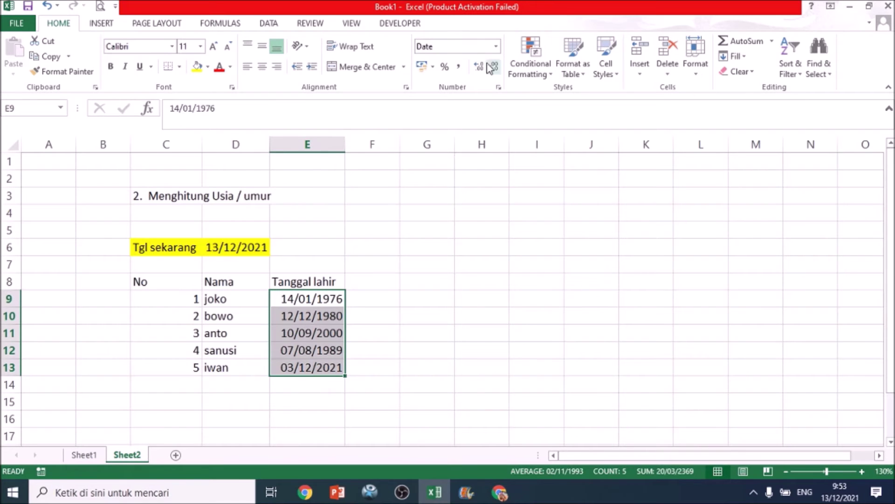
{"action": "left_click", "coordinate": [498, 46]}
{"action": "left_click", "coordinate": [477, 186]}
{"action": "left_click", "coordinate": [380, 368]}
{"action": "left_click_drag", "start_coordinate": [202, 147], "coordinate": [162, 174]}
{"action": "left_click", "coordinate": [220, 366]}
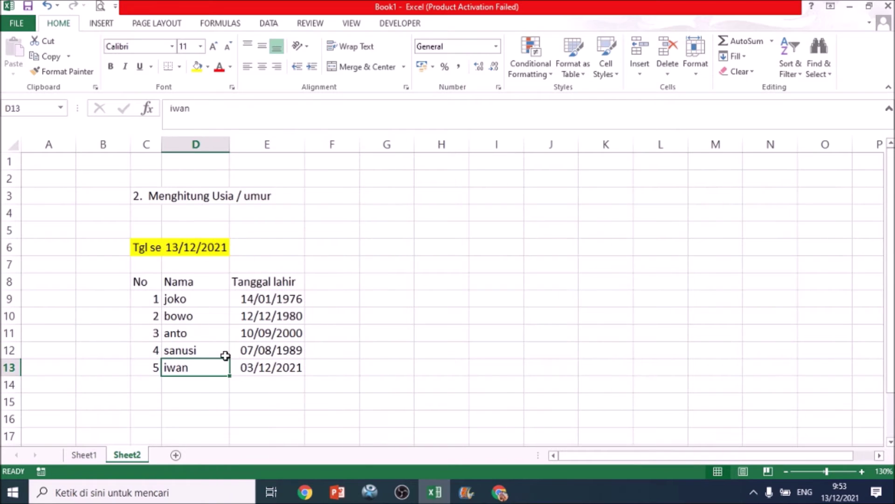
{"action": "left_click", "coordinate": [387, 316]}
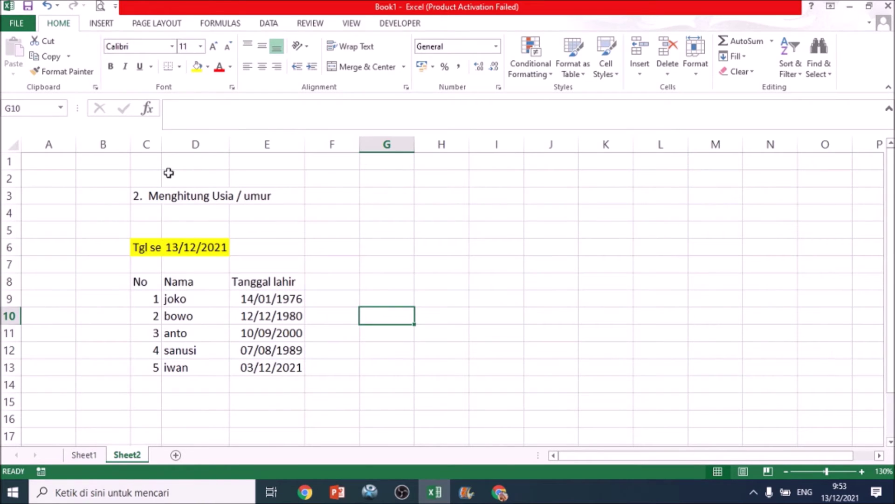
Move today's date from D6 to E6 and extend the yellow fill across C6:E6.
{"action": "left_click", "coordinate": [190, 245]}
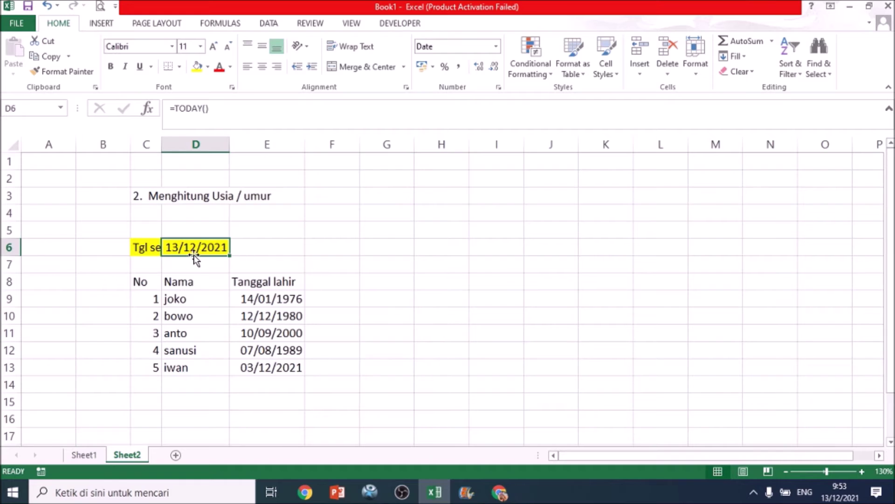
{"action": "left_click_drag", "start_coordinate": [196, 256], "coordinate": [247, 258]}
{"action": "left_click", "coordinate": [219, 262]}
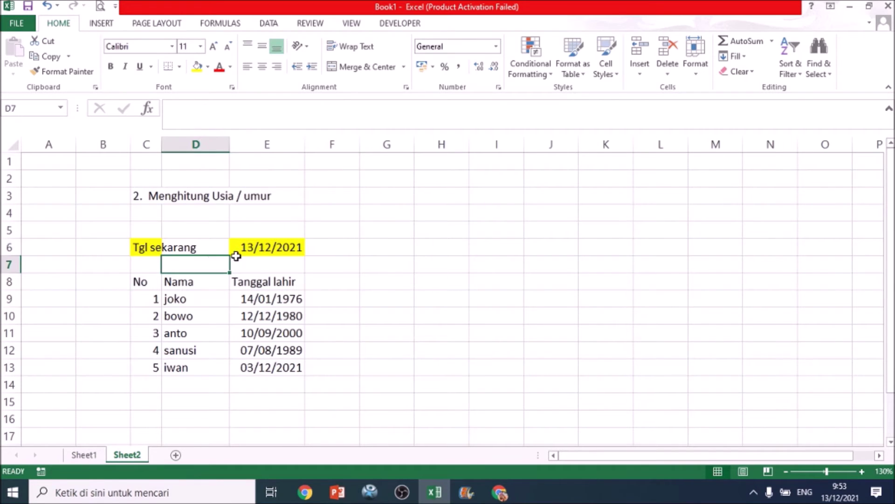
{"action": "left_click_drag", "start_coordinate": [146, 248], "coordinate": [269, 243]}
{"action": "left_click", "coordinate": [197, 66]}
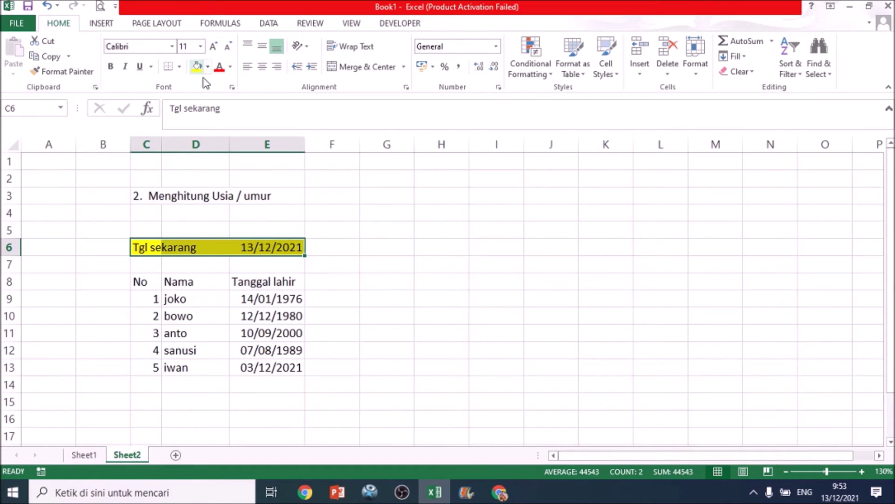
{"action": "left_click", "coordinate": [362, 299]}
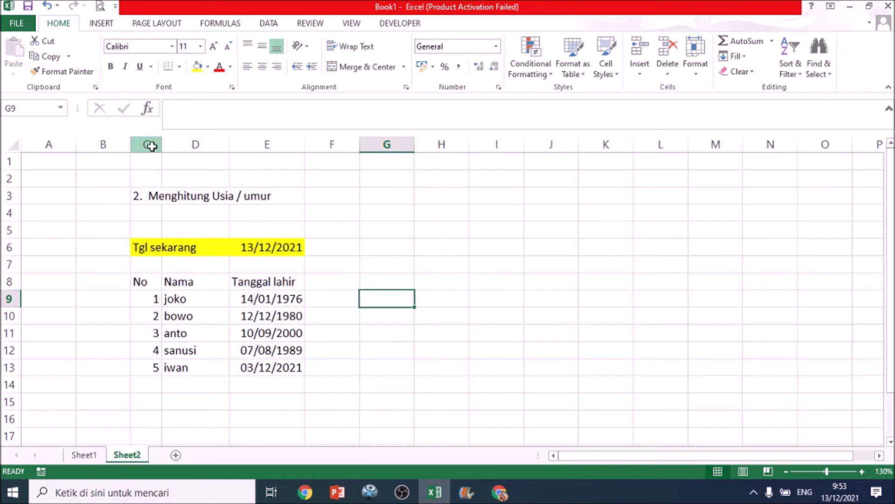
Centre the contents of column C and widen column E slightly.
{"action": "left_click", "coordinate": [146, 144]}
{"action": "left_click", "coordinate": [262, 66]}
{"action": "left_click", "coordinate": [441, 350]}
{"action": "left_click", "coordinate": [356, 286]}
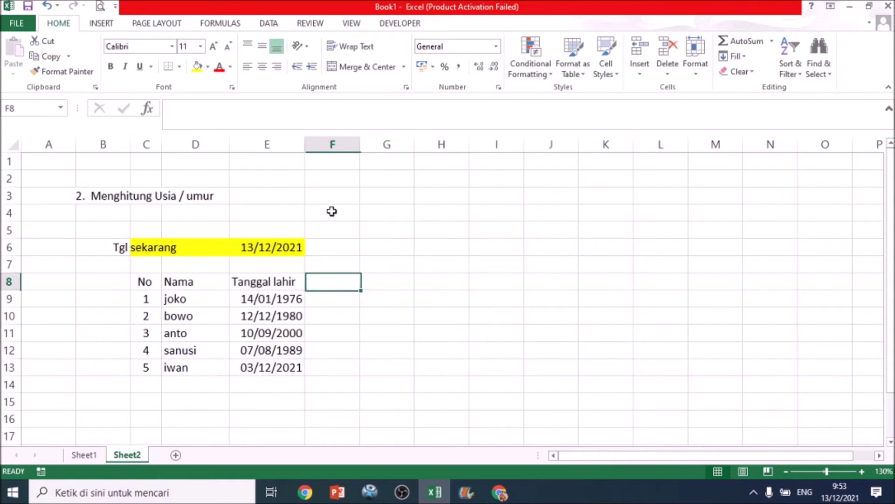
{"action": "left_click_drag", "start_coordinate": [304, 144], "coordinate": [315, 144]}
Enter the headings usia cara 1 and usia cara 2 in F8:G8 and extend the series to usia cara 3 in H8.
{"action": "type", "text": "s"}
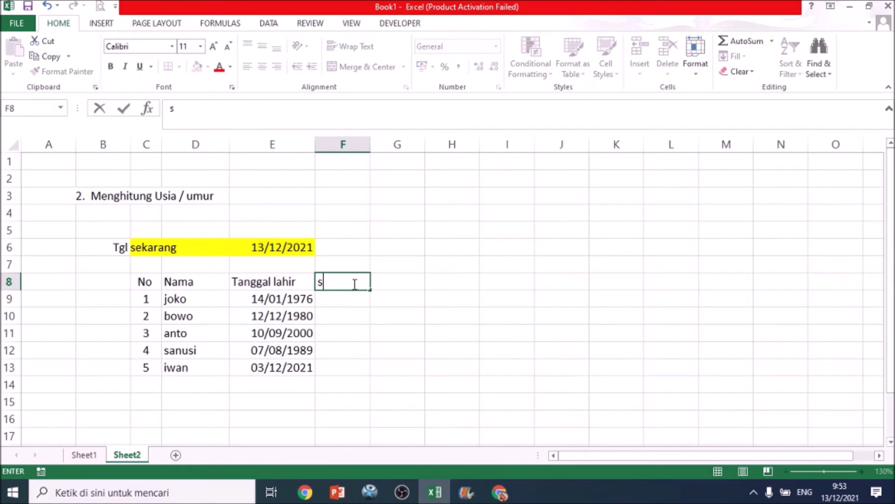
{"action": "type", "text": "usia cara 1"}
{"action": "left_click_drag", "start_coordinate": [367, 142], "coordinate": [377, 147]}
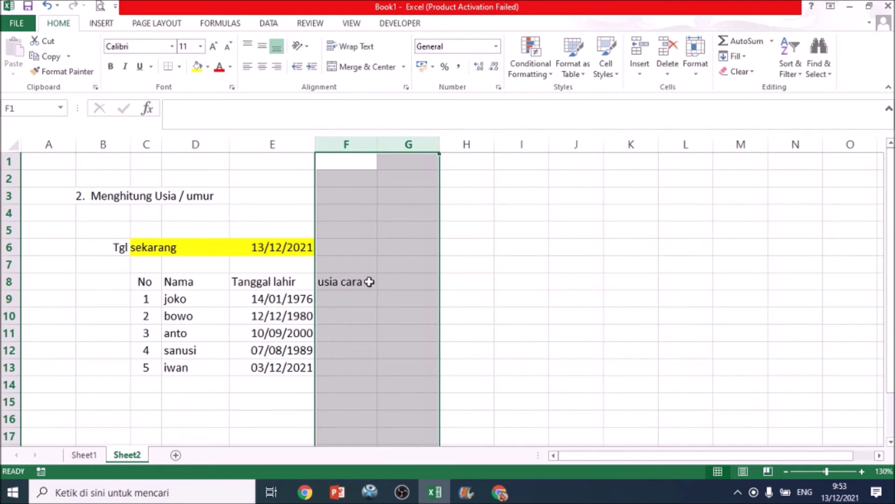
{"action": "left_click", "coordinate": [417, 284]}
{"action": "type", "text": "usia car"}
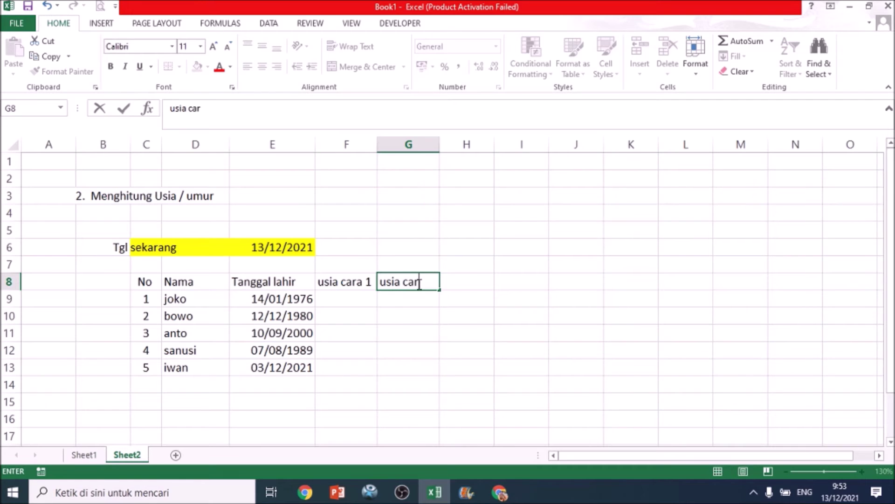
{"action": "type", "text": "a 2"}
{"action": "left_click", "coordinate": [513, 337]}
{"action": "left_click_drag", "start_coordinate": [366, 285], "coordinate": [495, 291]}
{"action": "left_click", "coordinate": [522, 316]}
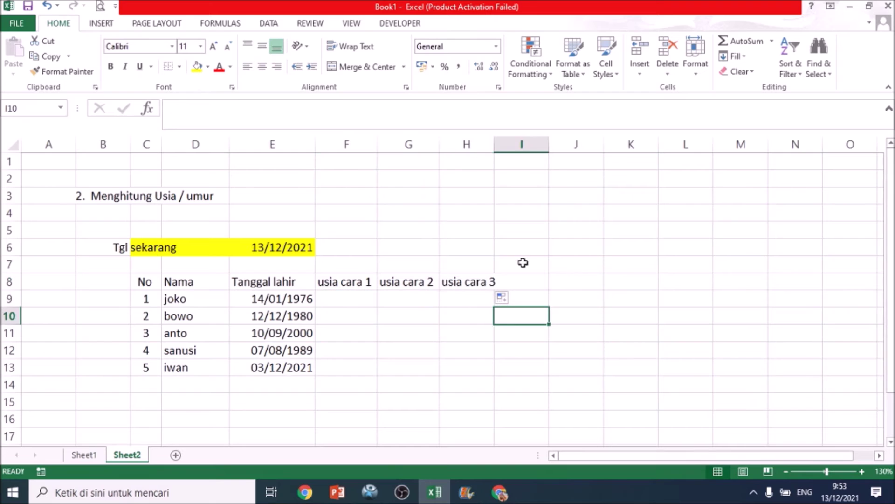
Widen column F and copy its width onto columns G and H with Format Painter.
{"action": "left_click_drag", "start_coordinate": [493, 146], "coordinate": [507, 147]}
{"action": "left_click", "coordinate": [583, 346]}
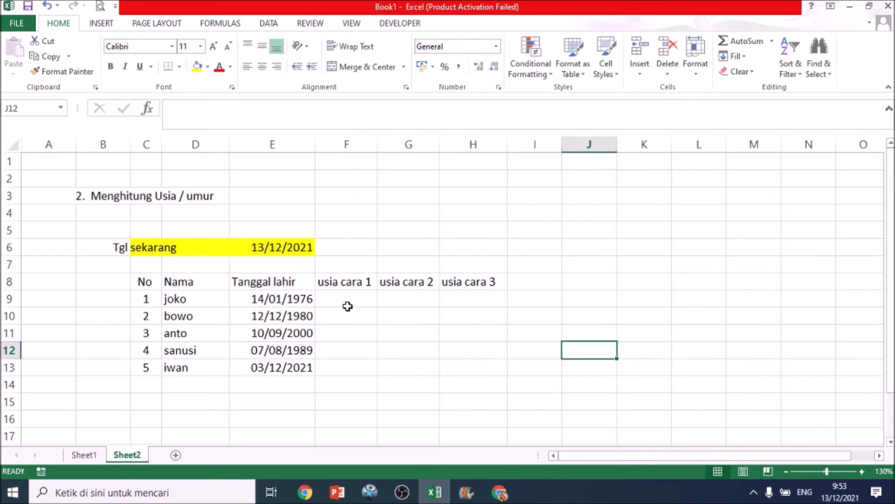
{"action": "left_click_drag", "start_coordinate": [378, 146], "coordinate": [385, 145]}
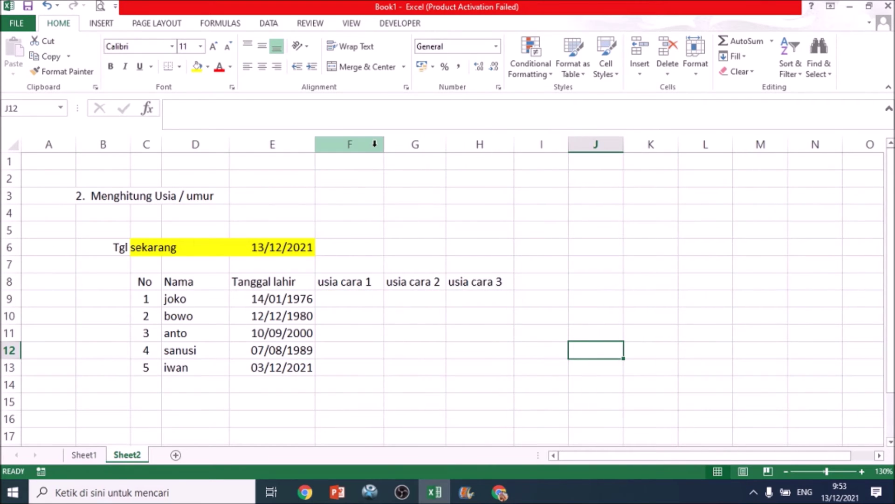
{"action": "left_click", "coordinate": [350, 145]}
{"action": "left_click", "coordinate": [61, 71]}
{"action": "left_click", "coordinate": [441, 144]}
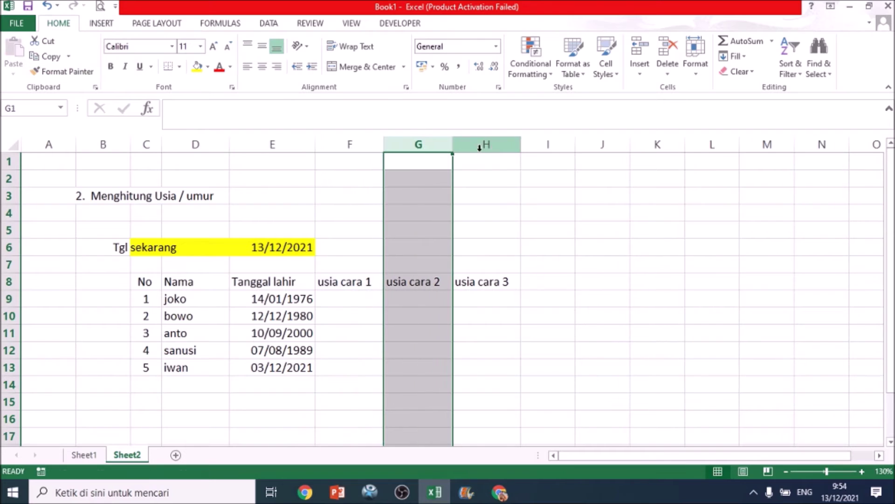
{"action": "left_click", "coordinate": [51, 71]}
{"action": "left_click", "coordinate": [487, 144]}
Select the whole table C8:H13 and bring up the border choices.
{"action": "left_click", "coordinate": [601, 264]}
{"action": "left_click_drag", "start_coordinate": [147, 279], "coordinate": [508, 373]}
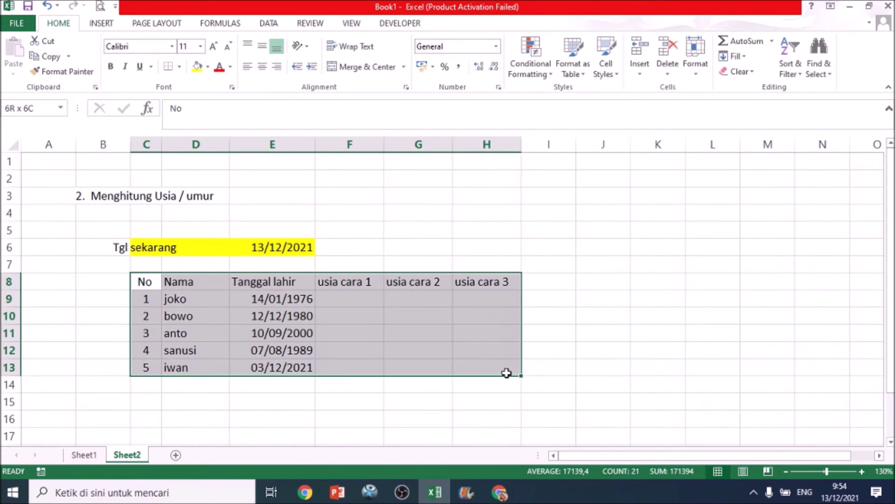
{"action": "left_click", "coordinate": [180, 67]}
Border every cell of the table and enter the age formula =(E6-E9)/365 in F9.
{"action": "left_click", "coordinate": [187, 179]}
{"action": "left_click", "coordinate": [590, 351]}
{"action": "left_click", "coordinate": [354, 298]}
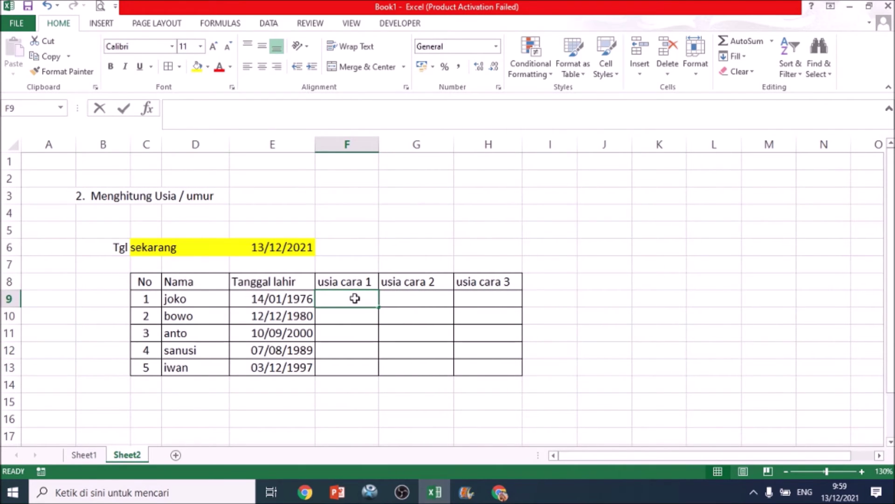
{"action": "type", "text": "=("}
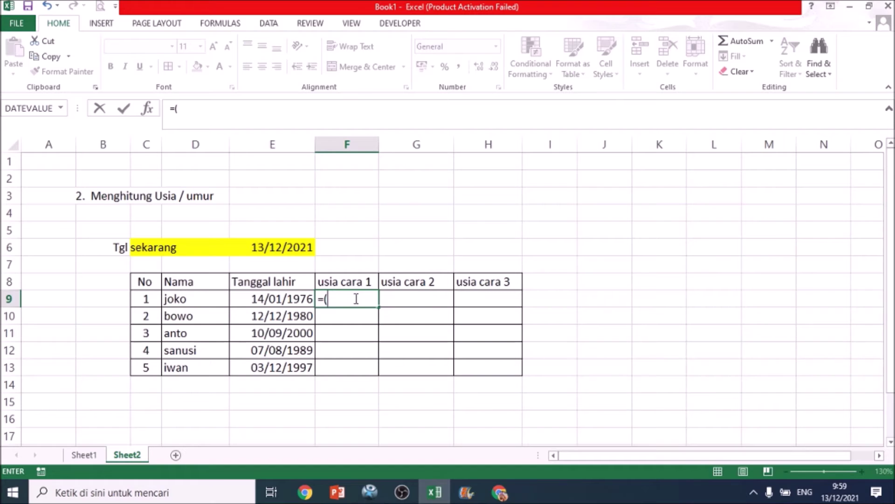
{"action": "left_click", "coordinate": [297, 247]}
{"action": "type", "text": "-"}
{"action": "left_click", "coordinate": [275, 299]}
{"action": "type", "text": "/365"}
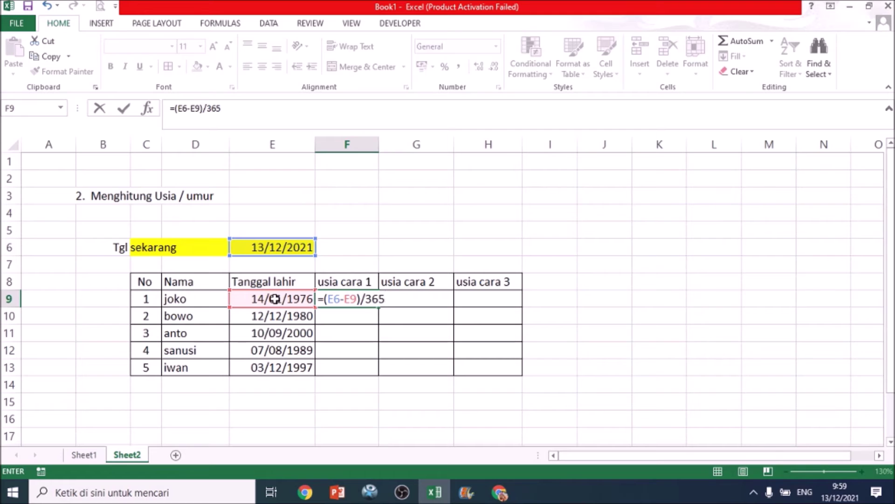
{"action": "key", "text": "Return"}
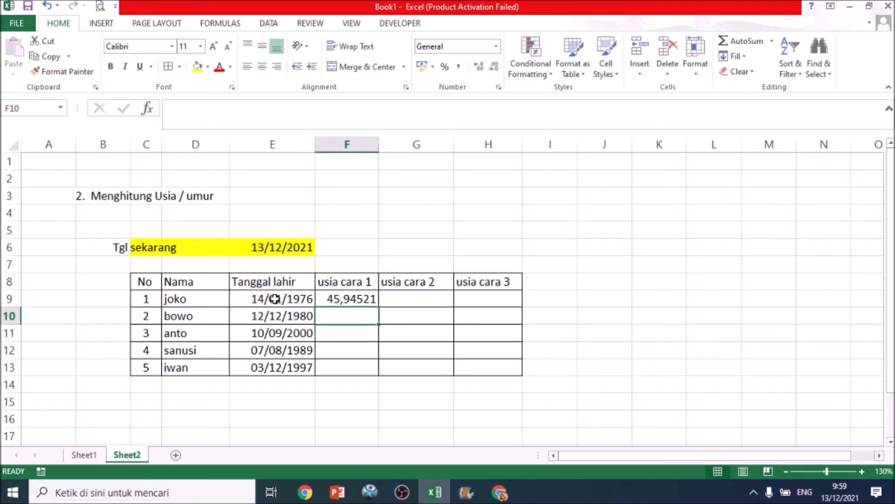
Format the age cells F9:H13 to show whole-number ages.
{"action": "left_click_drag", "start_coordinate": [369, 300], "coordinate": [490, 368]}
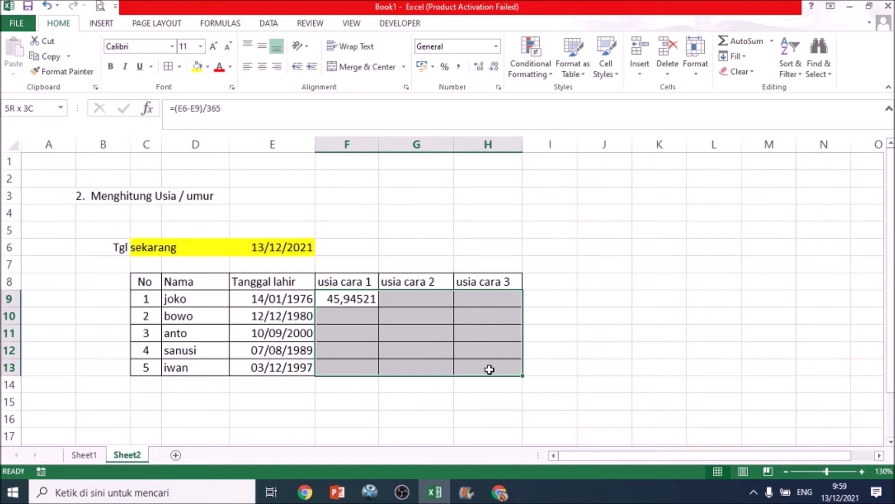
{"action": "left_click", "coordinate": [496, 47]}
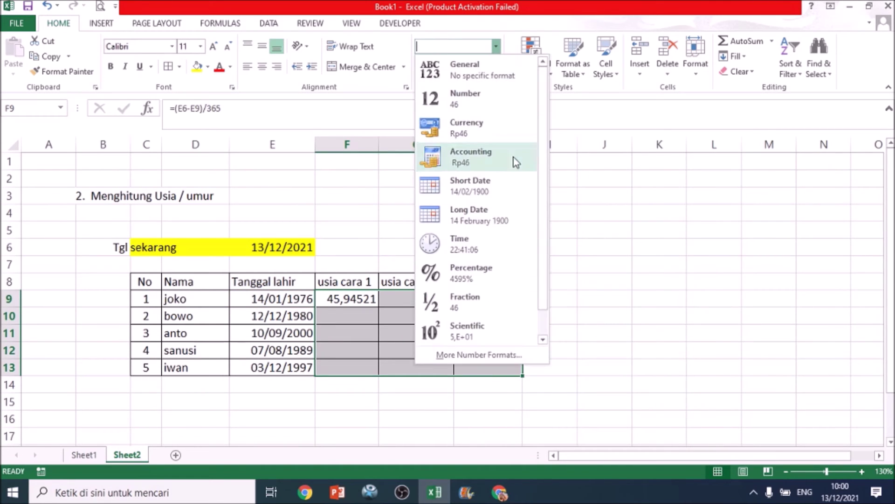
{"action": "left_click", "coordinate": [478, 73]}
{"action": "left_click", "coordinate": [497, 46]}
{"action": "left_click", "coordinate": [466, 98]}
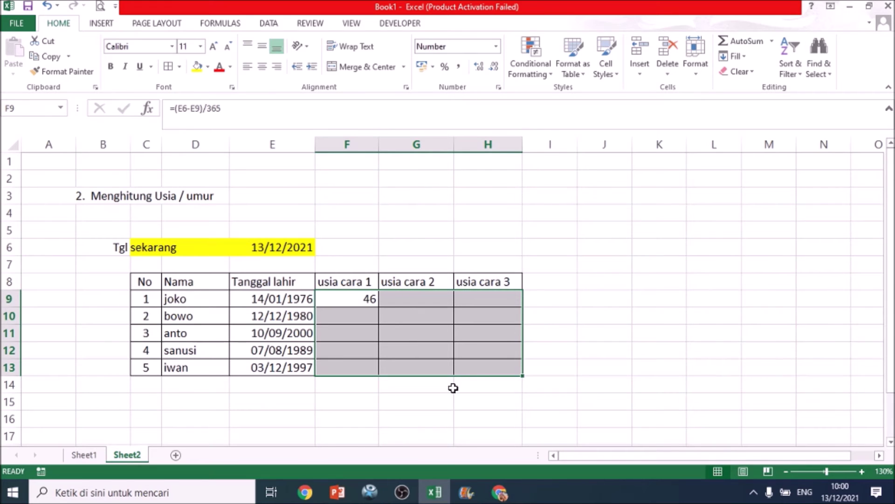
{"action": "left_click", "coordinate": [359, 327]}
{"action": "left_click_drag", "start_coordinate": [358, 306], "coordinate": [564, 369]}
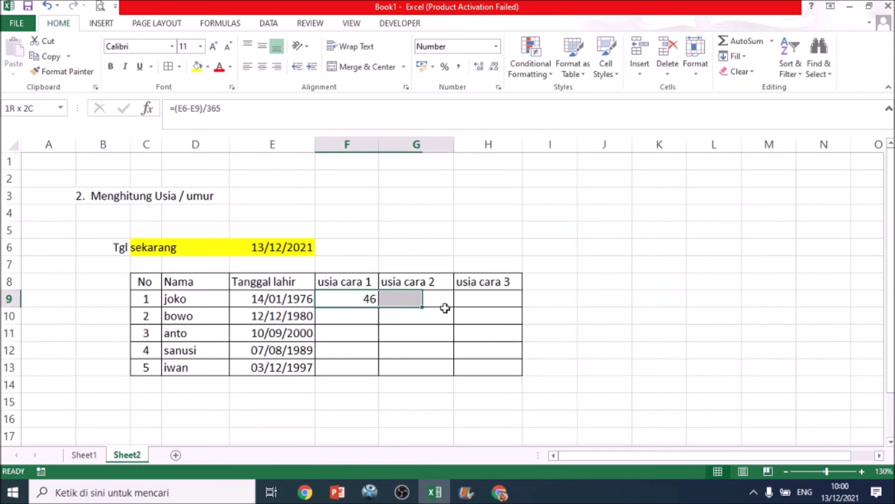
Change F9 to =($E$6-E9)/365 and fill it down to F13.
{"action": "left_click", "coordinate": [364, 301]}
{"action": "left_click", "coordinate": [182, 109]}
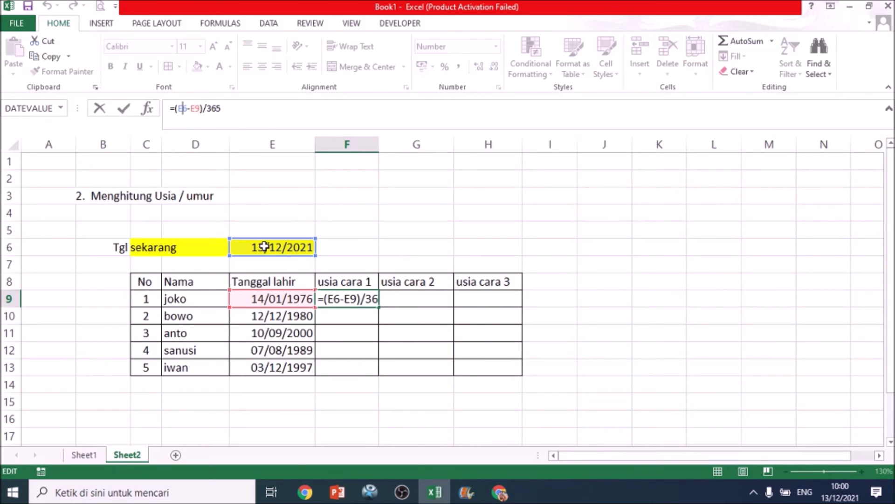
{"action": "key", "text": "F4"}
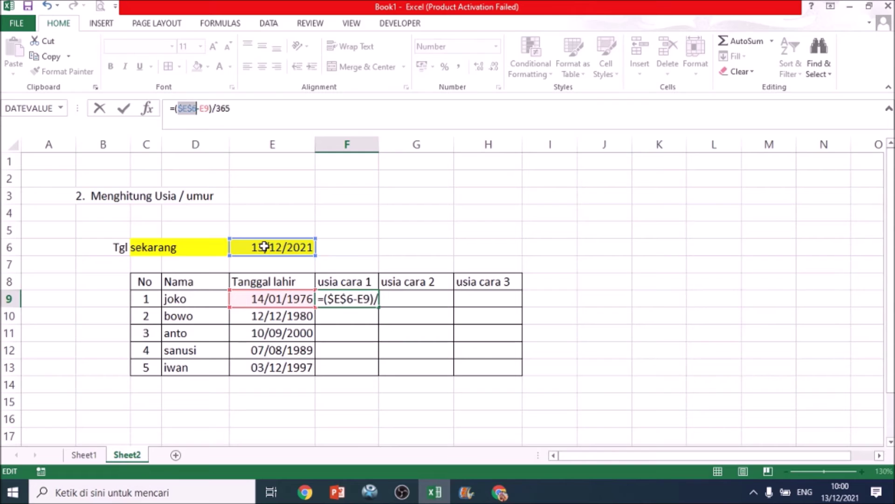
{"action": "left_click", "coordinate": [249, 111]}
{"action": "key", "text": "Return"}
{"action": "left_click", "coordinate": [371, 301]}
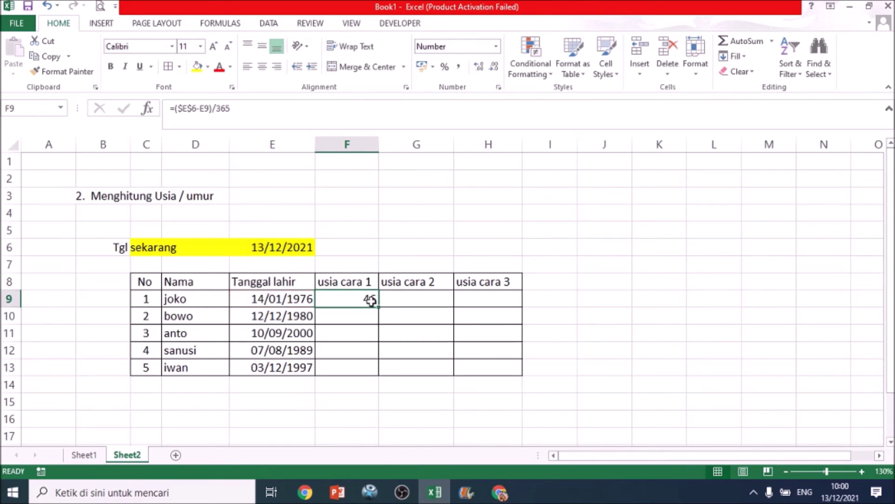
{"action": "left_click_drag", "start_coordinate": [378, 309], "coordinate": [402, 371]}
{"action": "left_click", "coordinate": [568, 371]}
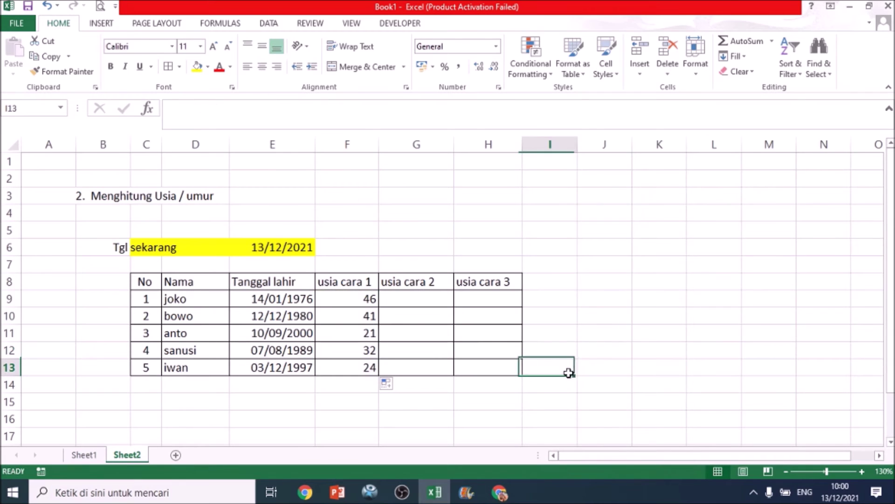
{"action": "left_click", "coordinate": [417, 298]}
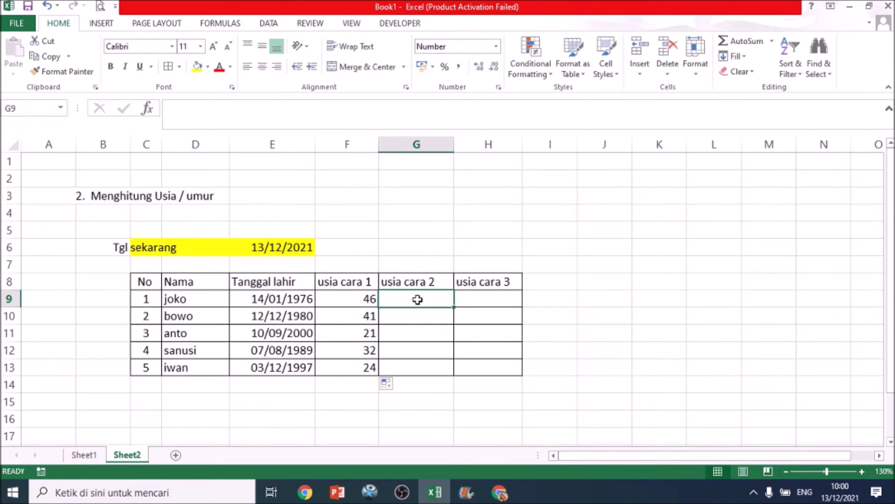
Enter =(TODAY()-E9)/365 in G9 for joko's usia cara 2 age.
{"action": "type", "text": "=tody"}
{"action": "key", "text": "BackSpace"}
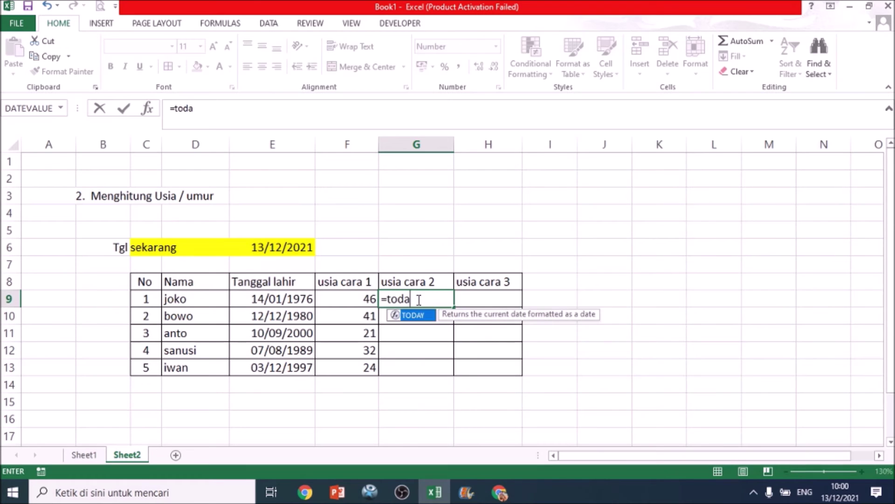
{"action": "type", "text": "()"}
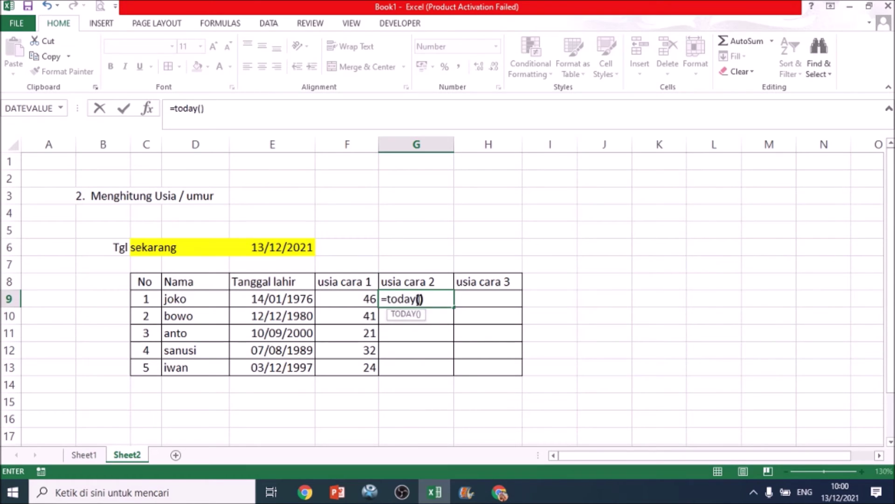
{"action": "type", "text": "-"}
{"action": "left_click", "coordinate": [295, 301]}
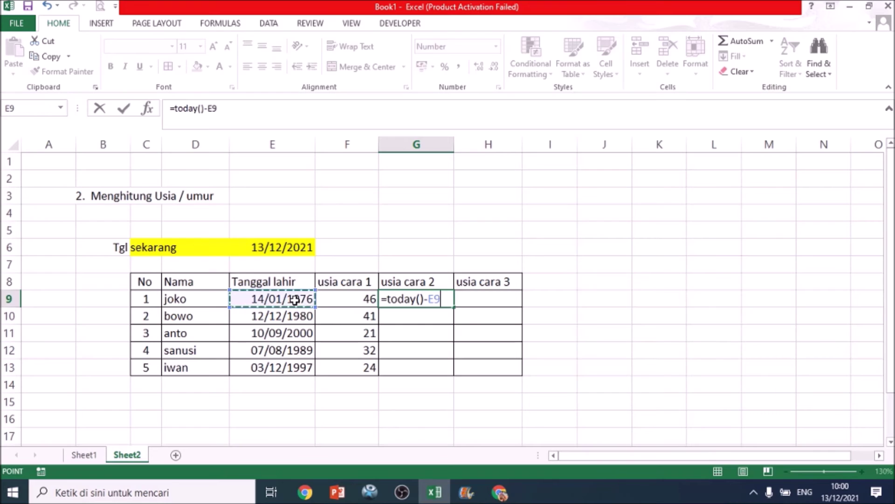
{"action": "type", "text": "("}
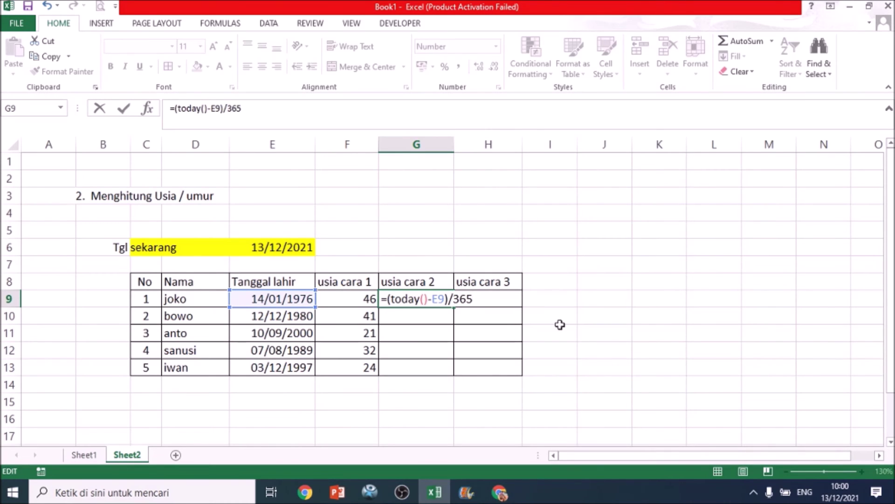
{"action": "key", "text": "Return"}
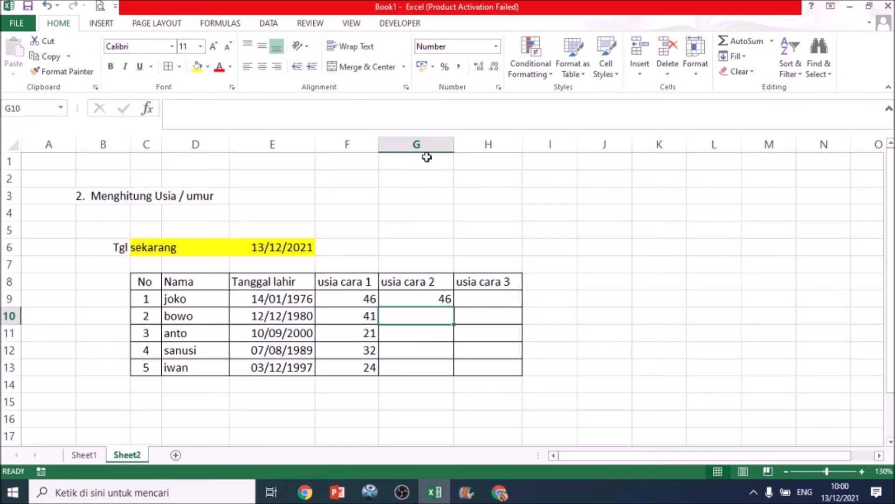
Widen column G, fill the TODAY formula down to G13, and widen column H.
{"action": "mouse_move", "coordinate": [453, 143]}
{"action": "left_mouse_down"}
{"action": "mouse_move", "coordinate": [485, 143]}
{"action": "mouse_move", "coordinate": [478, 147]}
{"action": "left_mouse_up"}
{"action": "left_click", "coordinate": [435, 299]}
{"action": "left_click_drag", "start_coordinate": [477, 307], "coordinate": [478, 373]}
{"action": "left_click", "coordinate": [458, 316]}
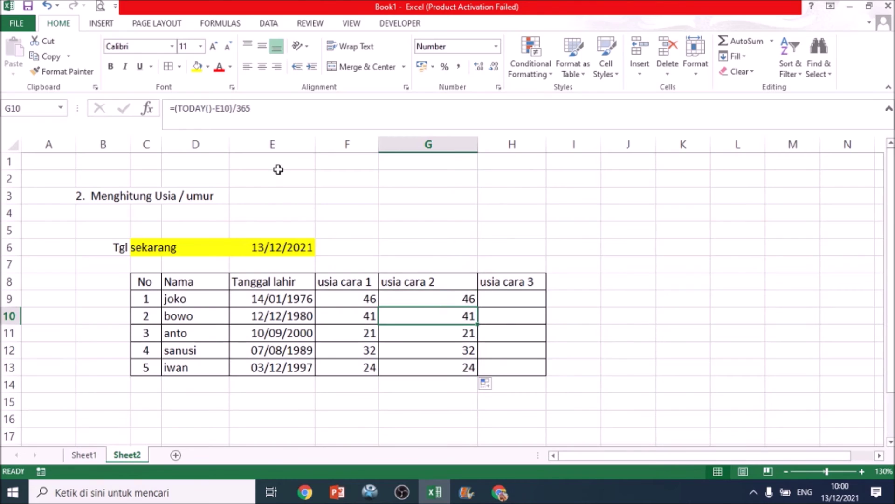
{"action": "left_click", "coordinate": [436, 350]}
{"action": "left_click_drag", "start_coordinate": [545, 145], "coordinate": [578, 145]}
Enter a DATEDIF formula in H9 giving joko's age in years from E9 to E6.
{"action": "left_click", "coordinate": [534, 304]}
{"action": "type", "text": "=DATEDIF"}
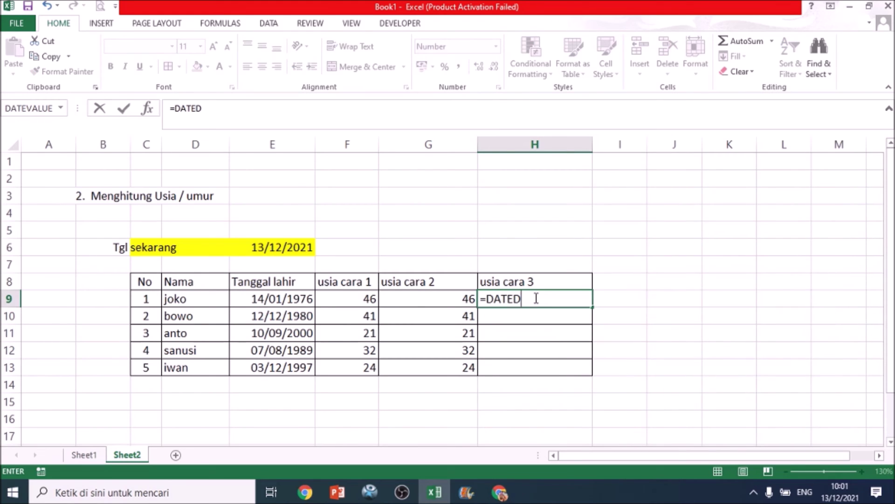
{"action": "type", "text": "("}
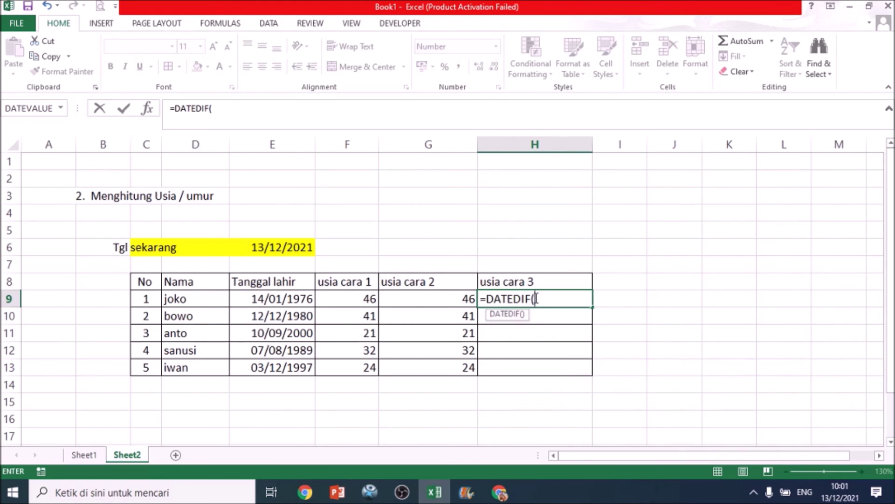
{"action": "left_click", "coordinate": [301, 298]}
{"action": "type", "text": ";"}
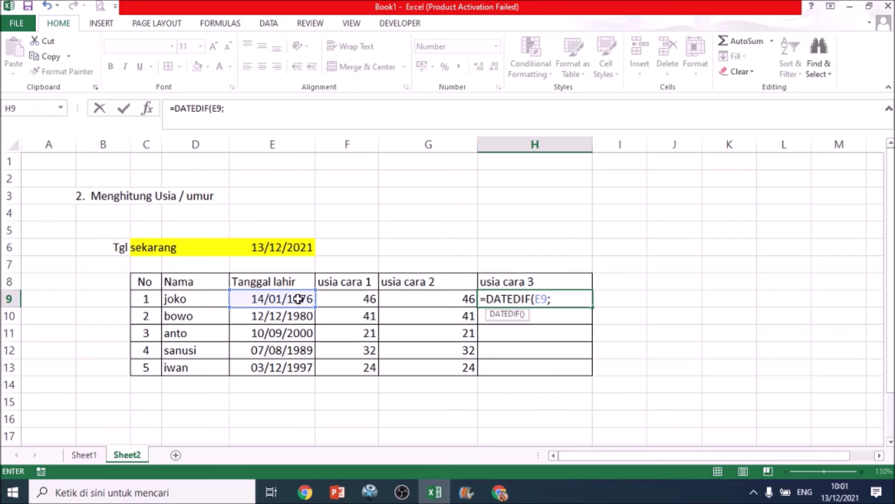
{"action": "left_click", "coordinate": [300, 249]}
{"action": "type", "text": ";\"Y"}
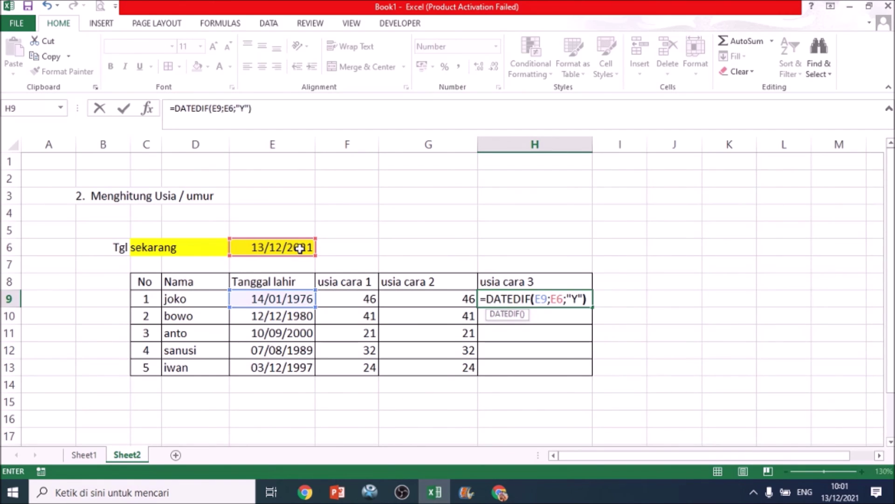
{"action": "key", "text": "Return"}
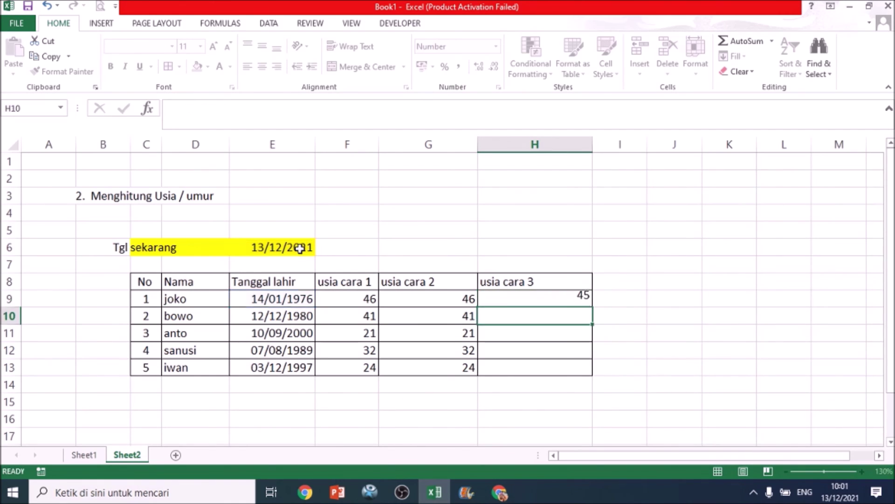
Make E6 absolute in the formula, =DATEDIF(E9;$E$6;"Y"), and fill it down to H13.
{"action": "left_click", "coordinate": [541, 301]}
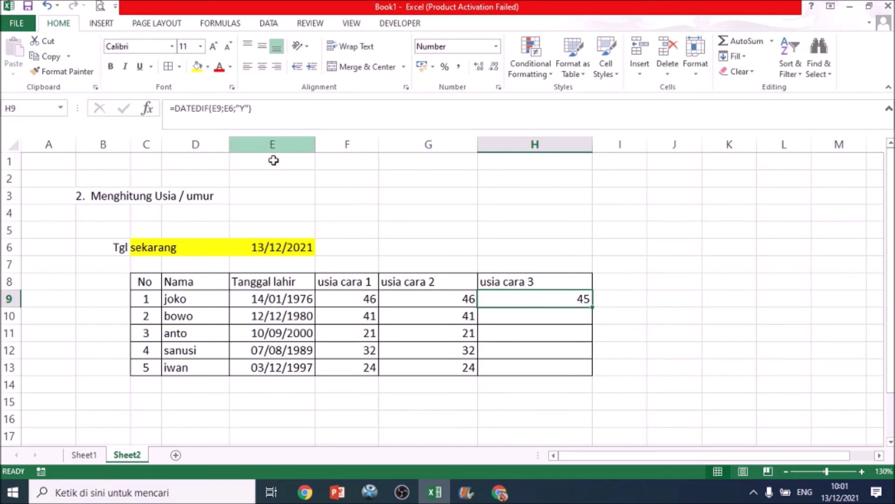
{"action": "left_click", "coordinate": [229, 108]}
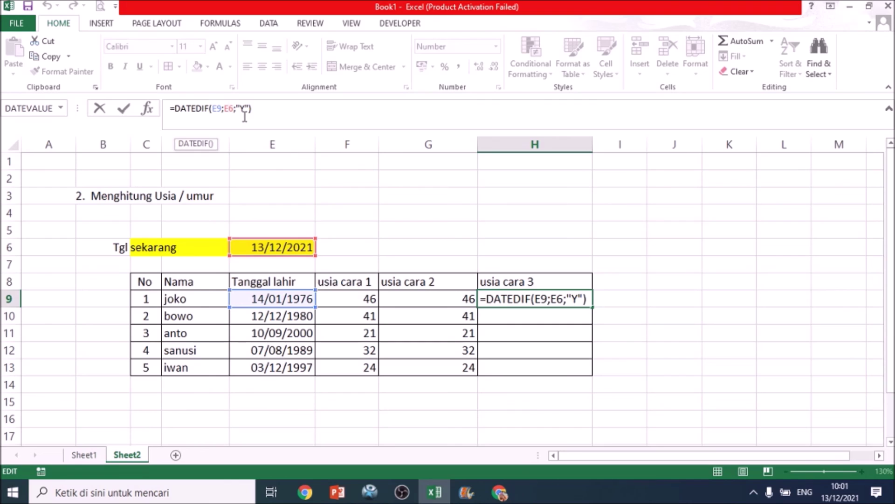
{"action": "key", "text": "F4"}
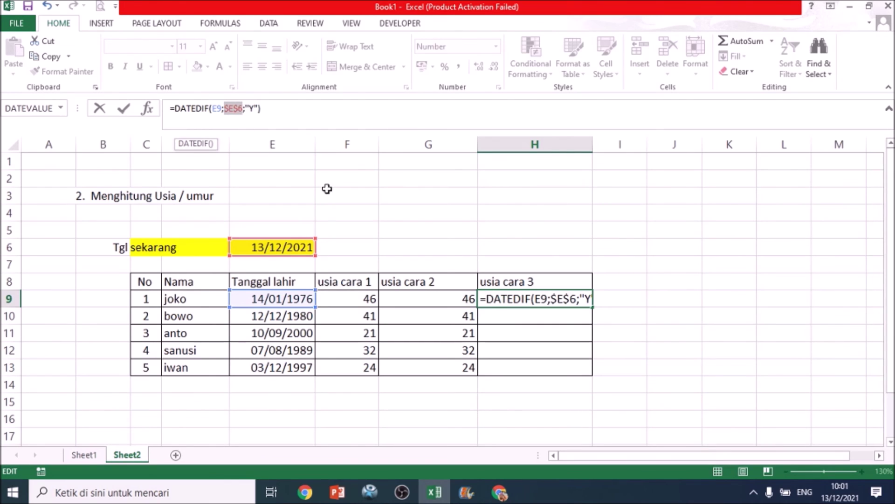
{"action": "key", "text": "ctrl+Return"}
{"action": "key", "text": "Return"}
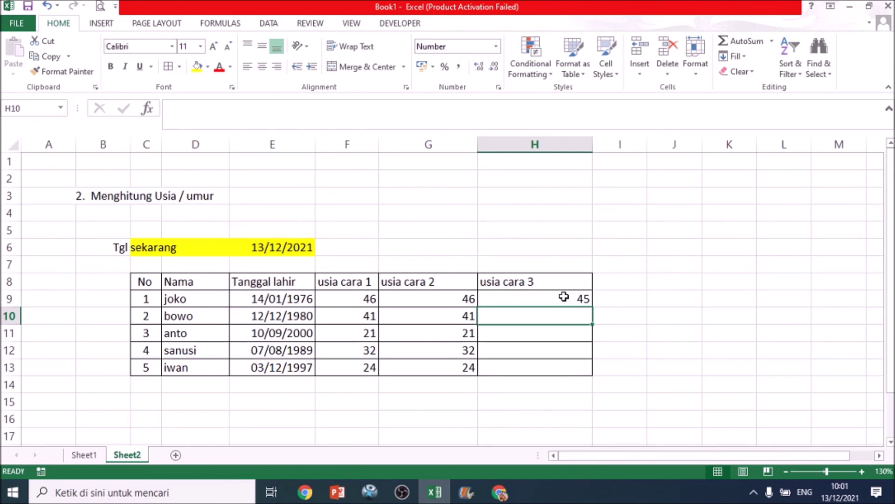
{"action": "left_click", "coordinate": [564, 296]}
{"action": "left_click_drag", "start_coordinate": [593, 307], "coordinate": [602, 376]}
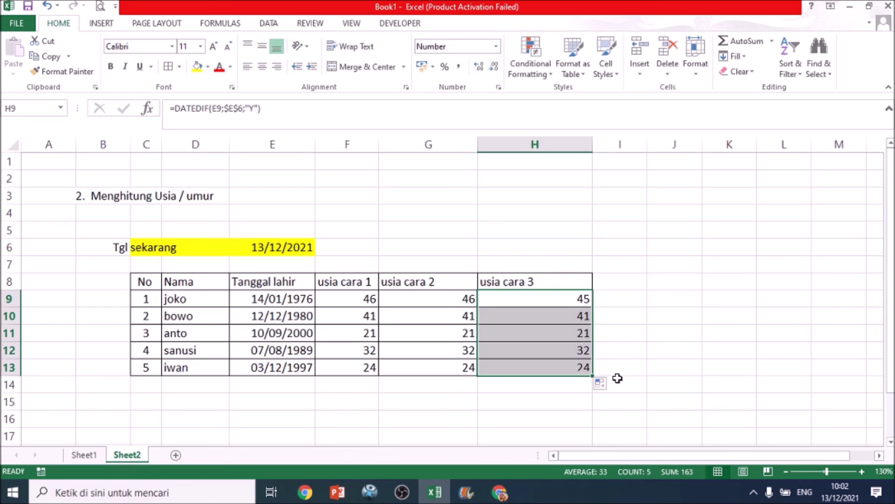
{"action": "left_click", "coordinate": [641, 384]}
{"action": "left_click", "coordinate": [543, 402]}
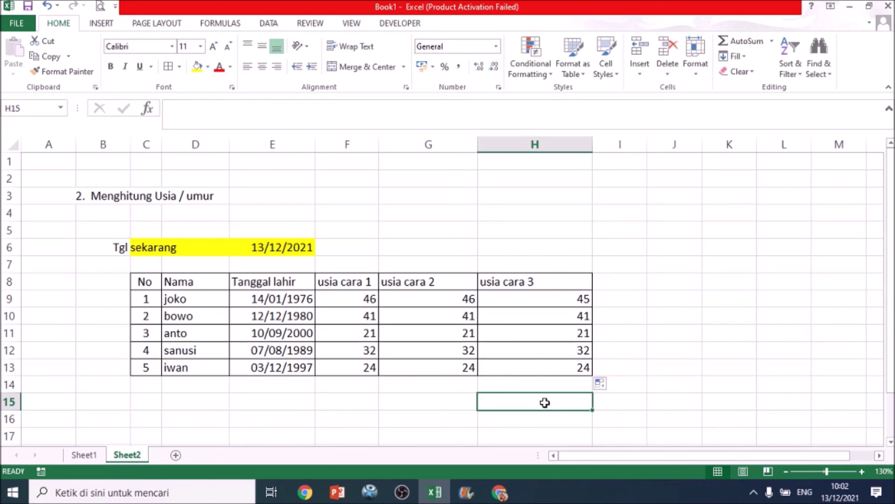
Widen column F to match, then review the age formulas in F9, G9 and H9.
{"action": "left_click_drag", "start_coordinate": [382, 148], "coordinate": [410, 147]}
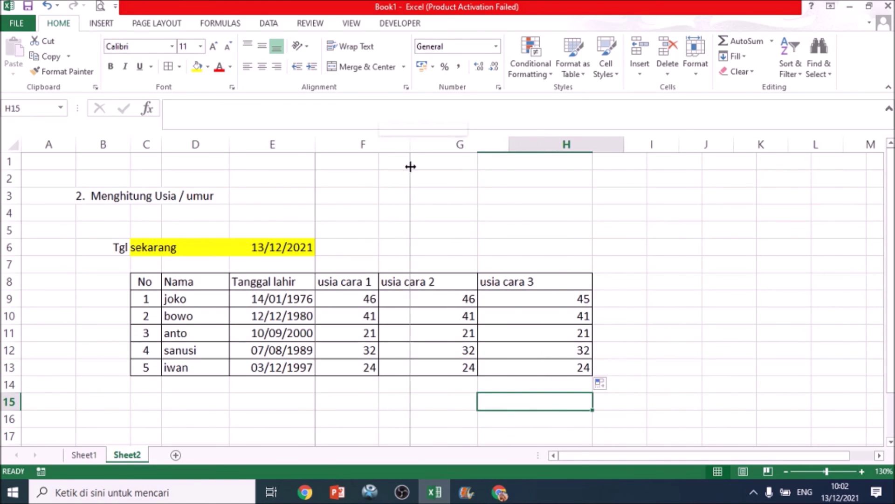
{"action": "left_click", "coordinate": [673, 349]}
{"action": "left_click", "coordinate": [391, 299]}
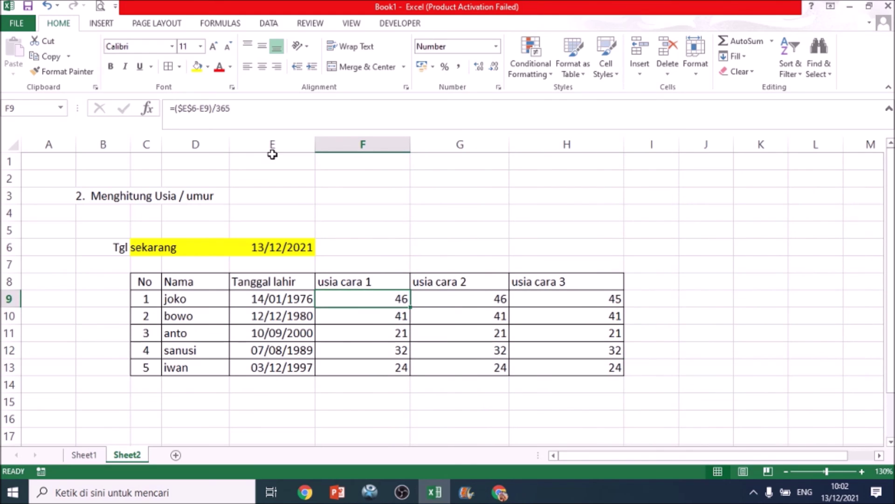
{"action": "left_click", "coordinate": [451, 301]}
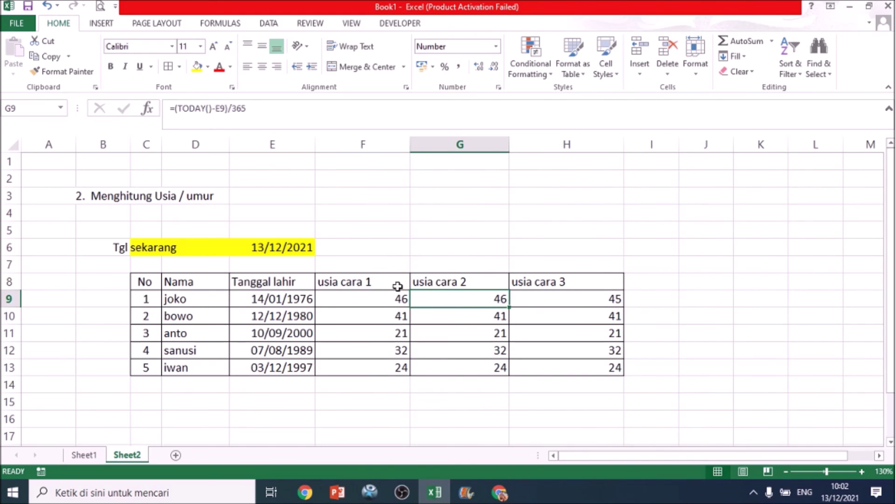
{"action": "left_click", "coordinate": [208, 107]}
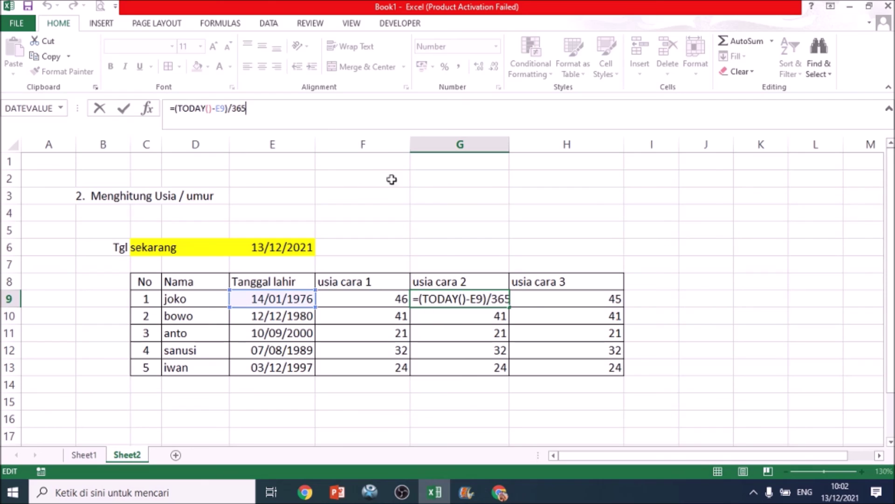
{"action": "key", "text": "Escape"}
{"action": "left_click", "coordinate": [566, 300]}
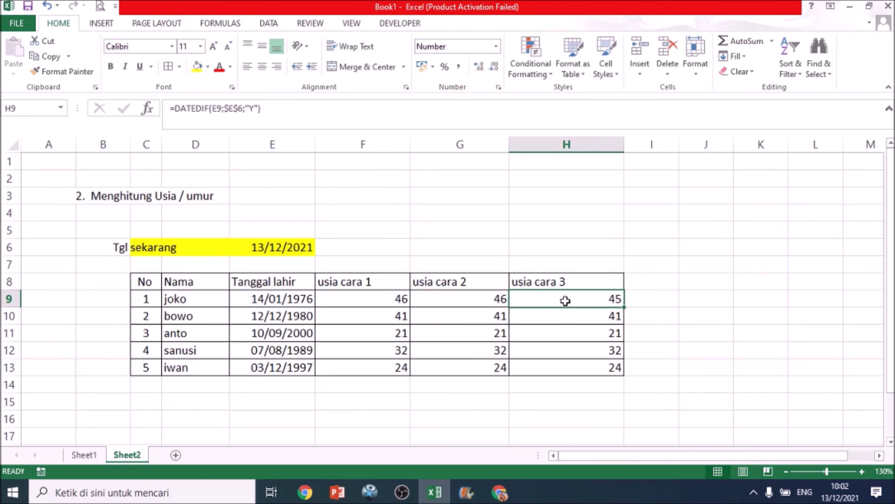
{"action": "left_click", "coordinate": [648, 386]}
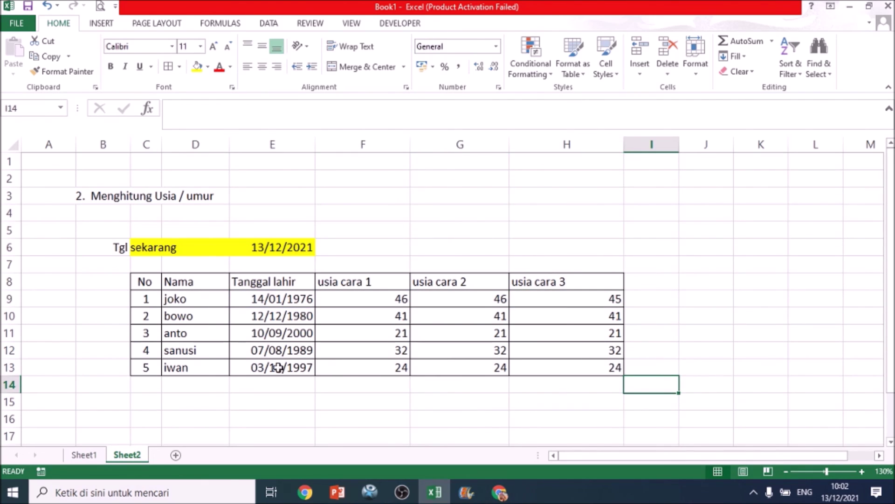